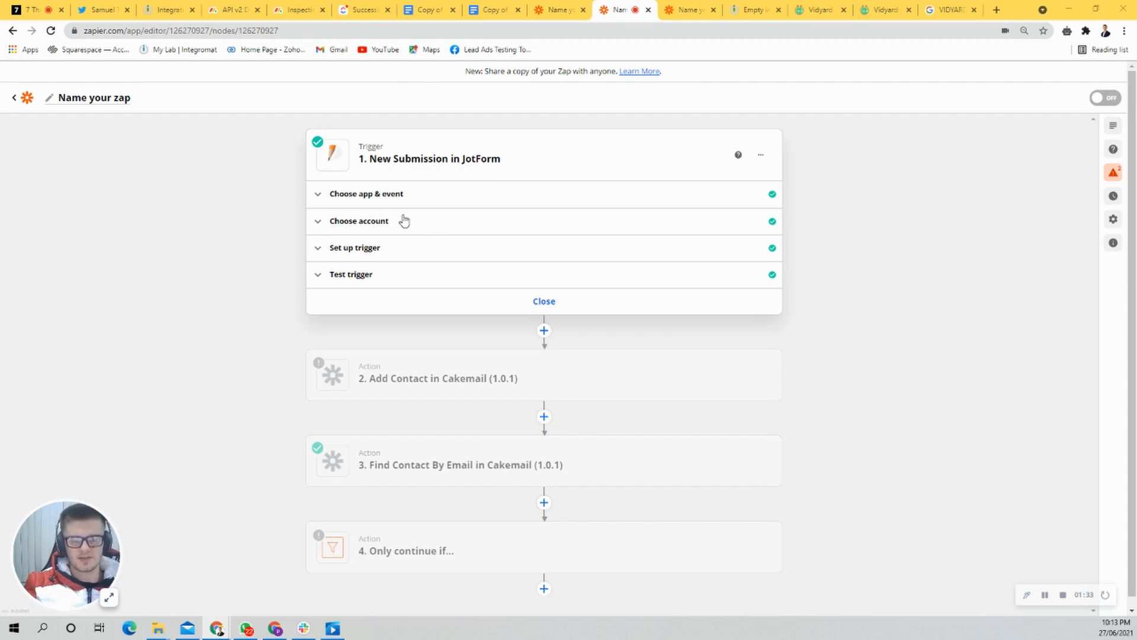
Step: Review the JotForm trigger's app and event, account, form setup and sample submission data
click(378, 198)
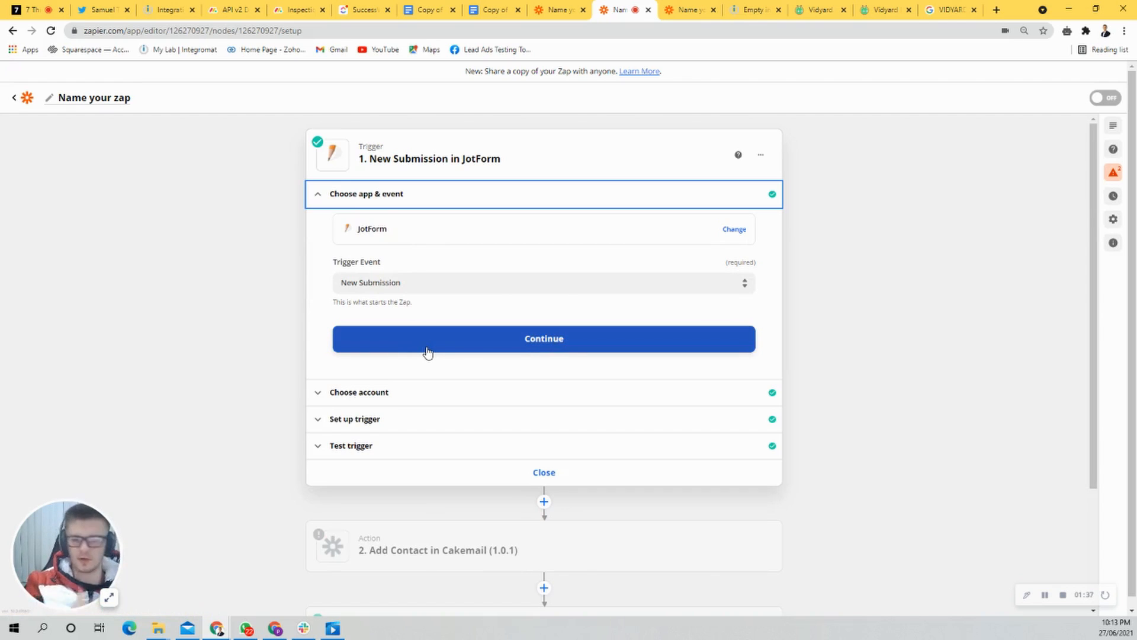
click(405, 419)
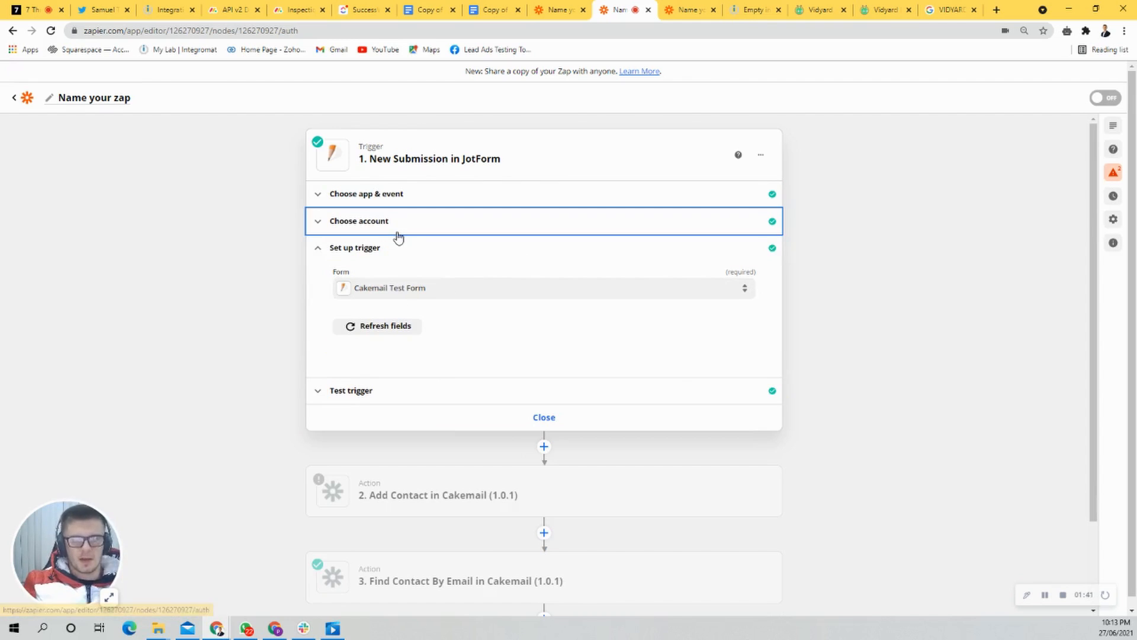
click(395, 232)
click(389, 354)
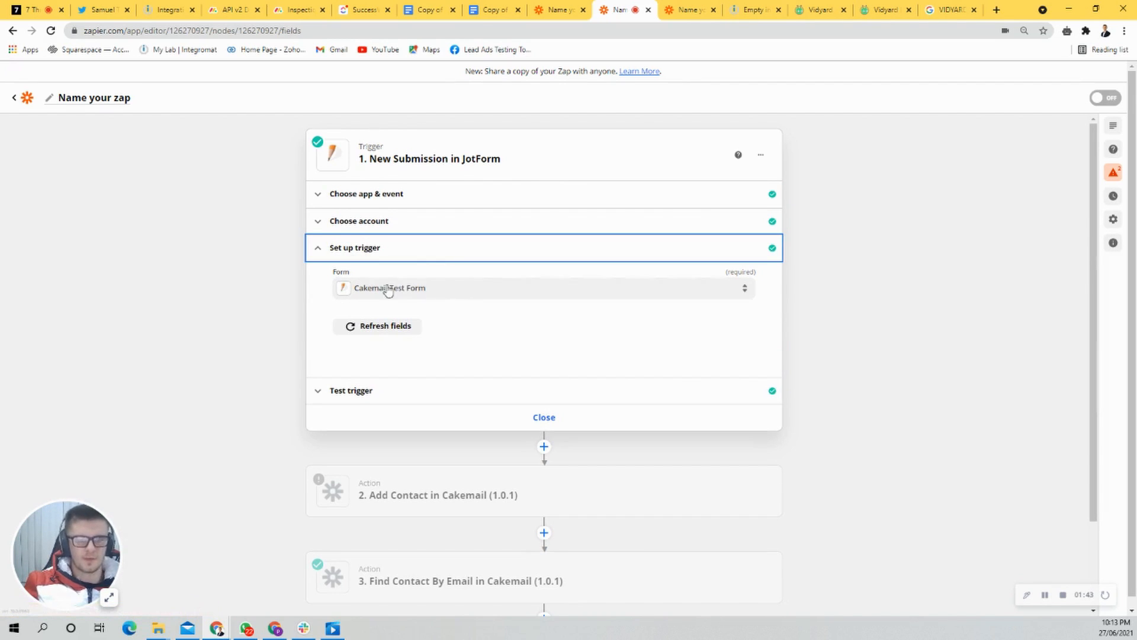
click(378, 391)
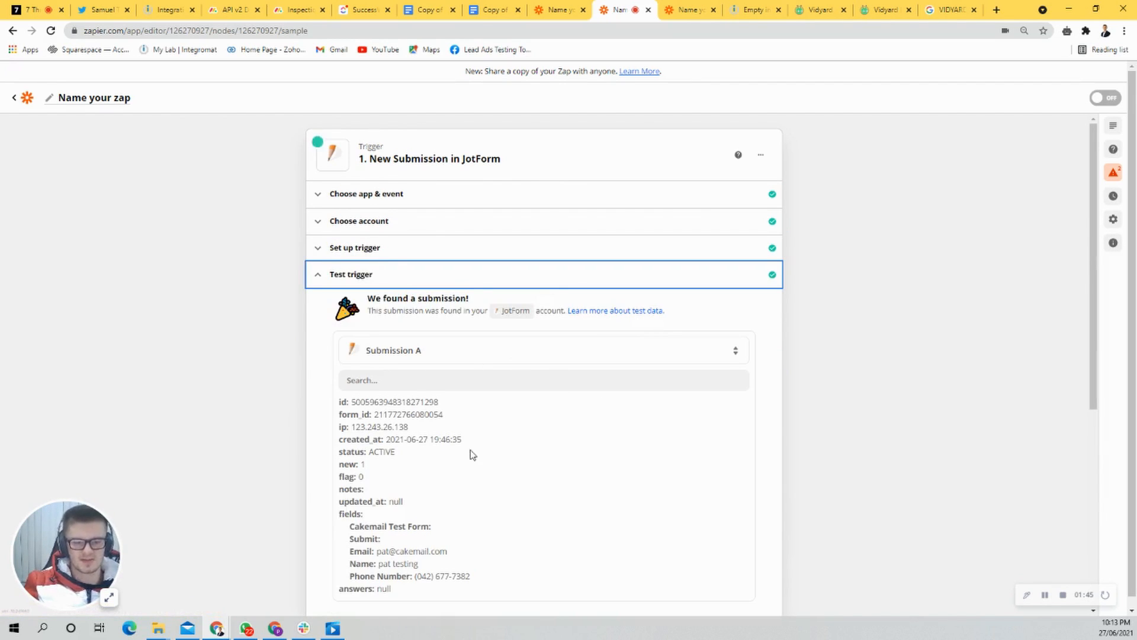
drag(363, 480, 489, 532)
click(671, 516)
scroll(652, 512, down, 5)
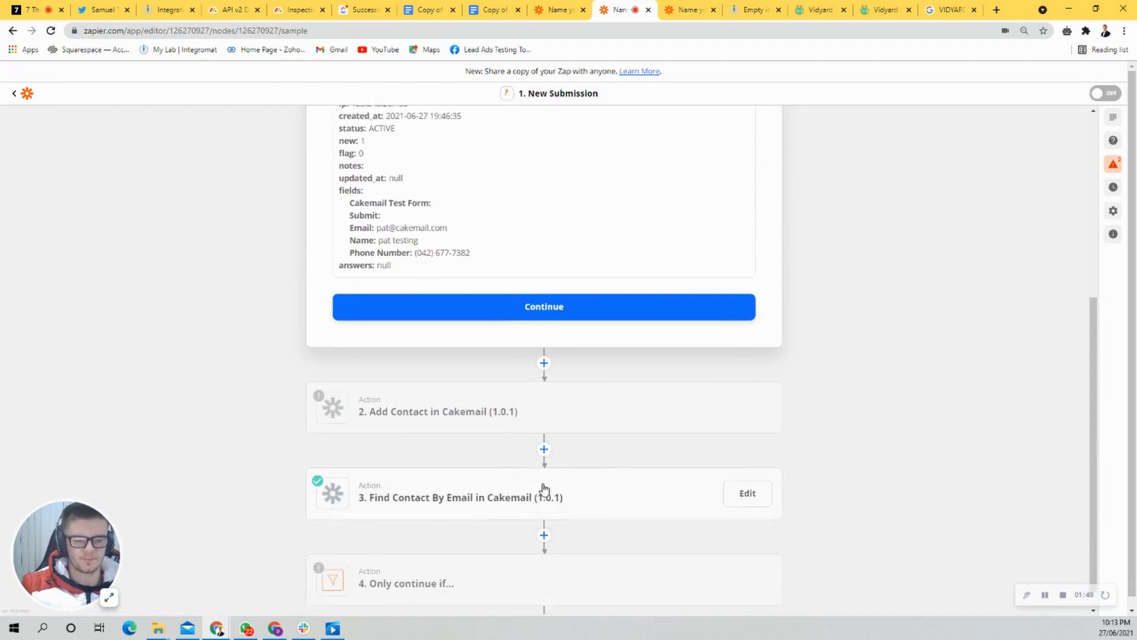
Step: Examine the Find Contact By Email action's setup, particularly whether the step counts as a success when nothing is found
click(512, 483)
click(383, 412)
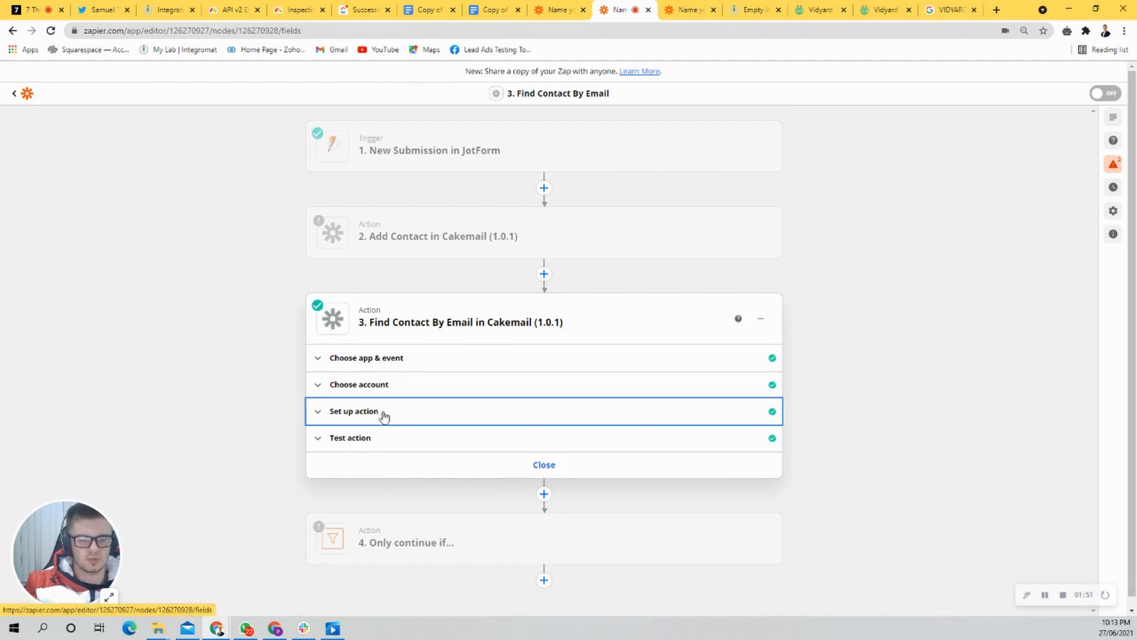
scroll(392, 466, down, 1)
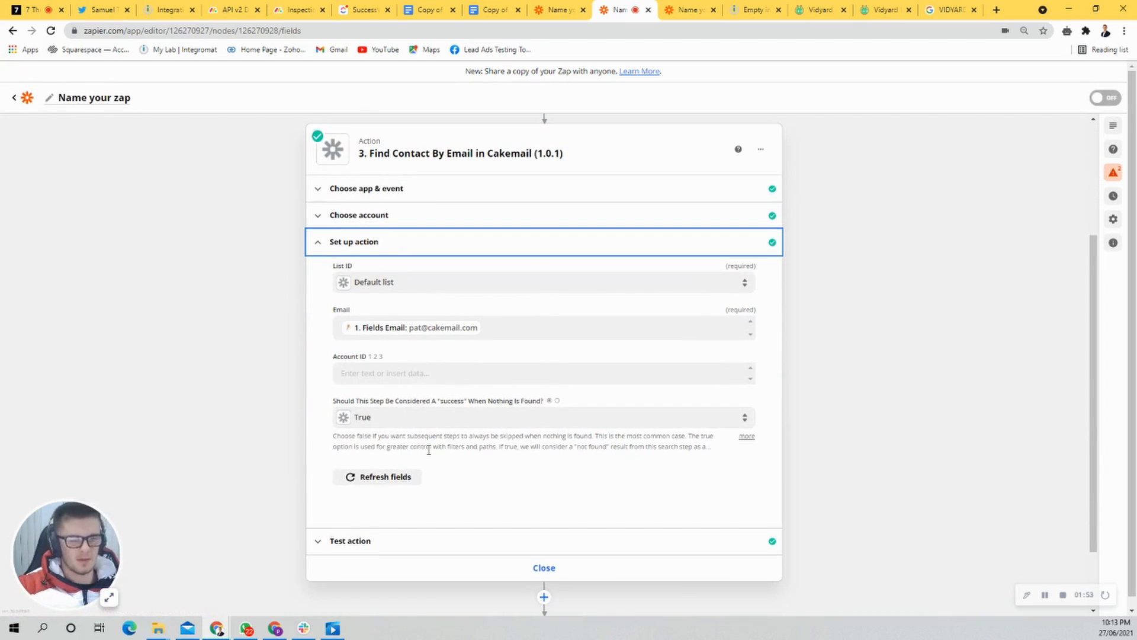
drag(579, 400, 316, 384)
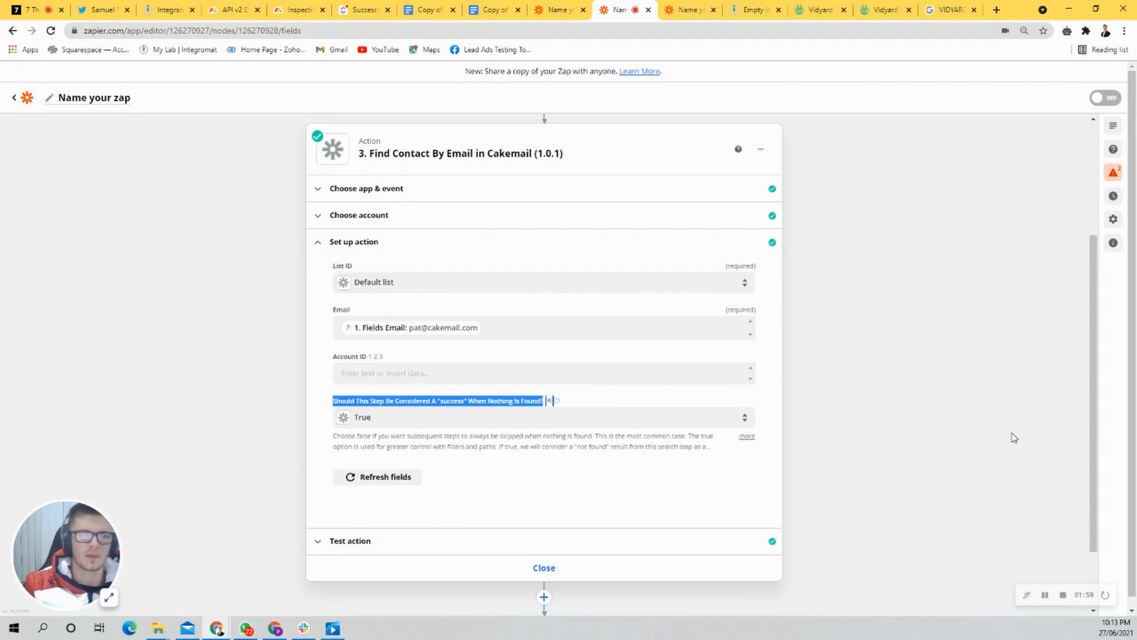
scroll(870, 443, down, 1)
scroll(770, 432, down, 1)
Step: Check which fields from the Find Contact By Email step are available for the "Only continue if" filter condition
click(389, 546)
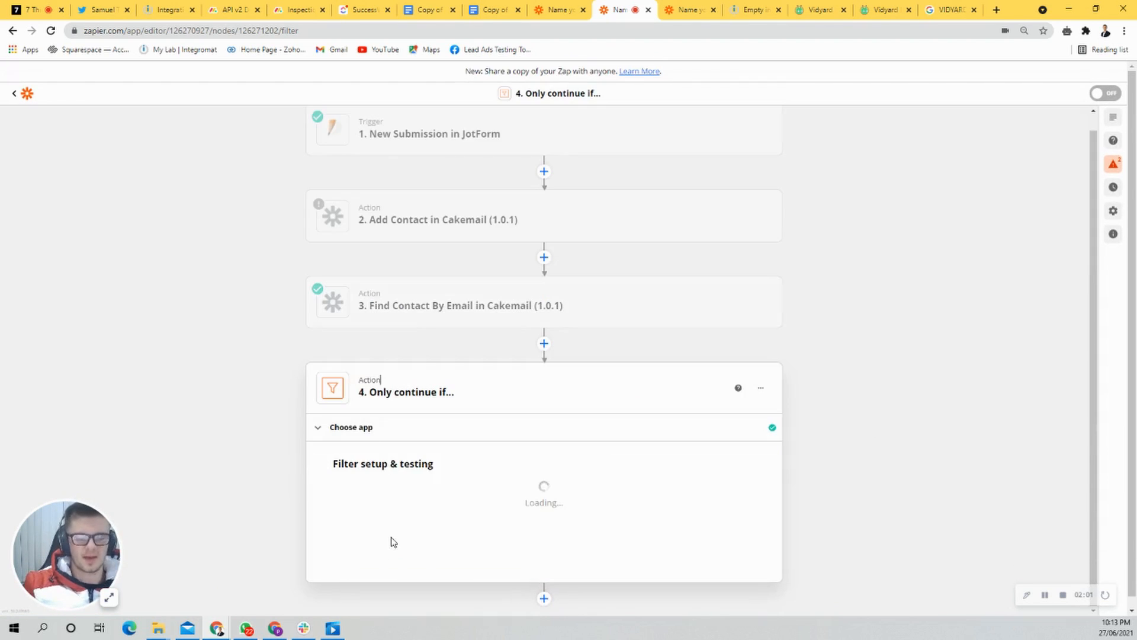
click(402, 503)
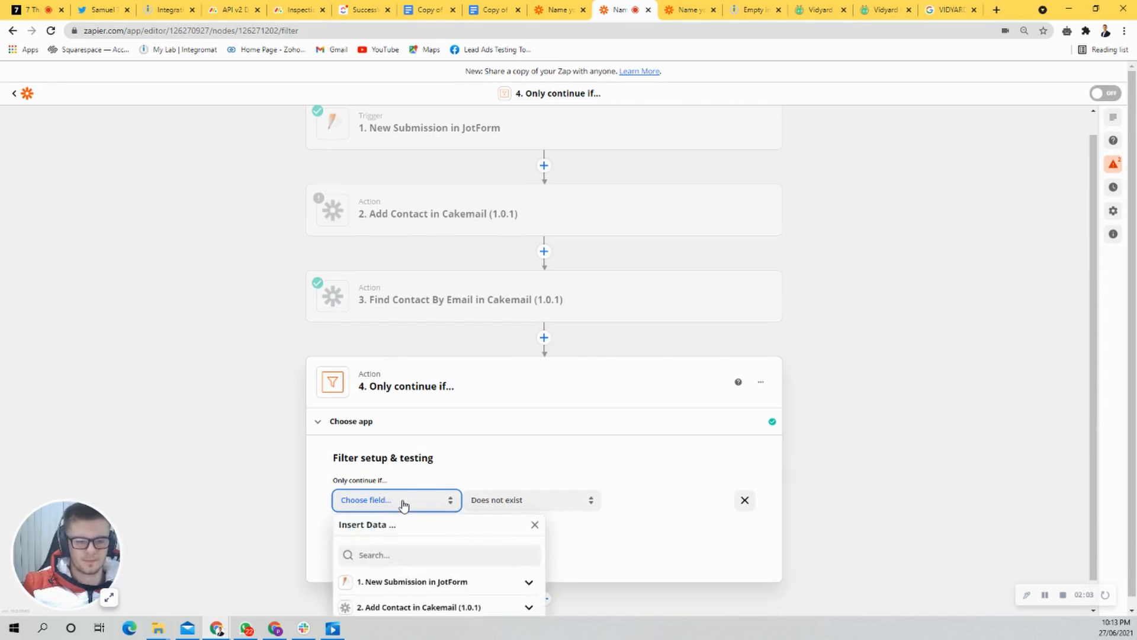
scroll(429, 538, down, 1)
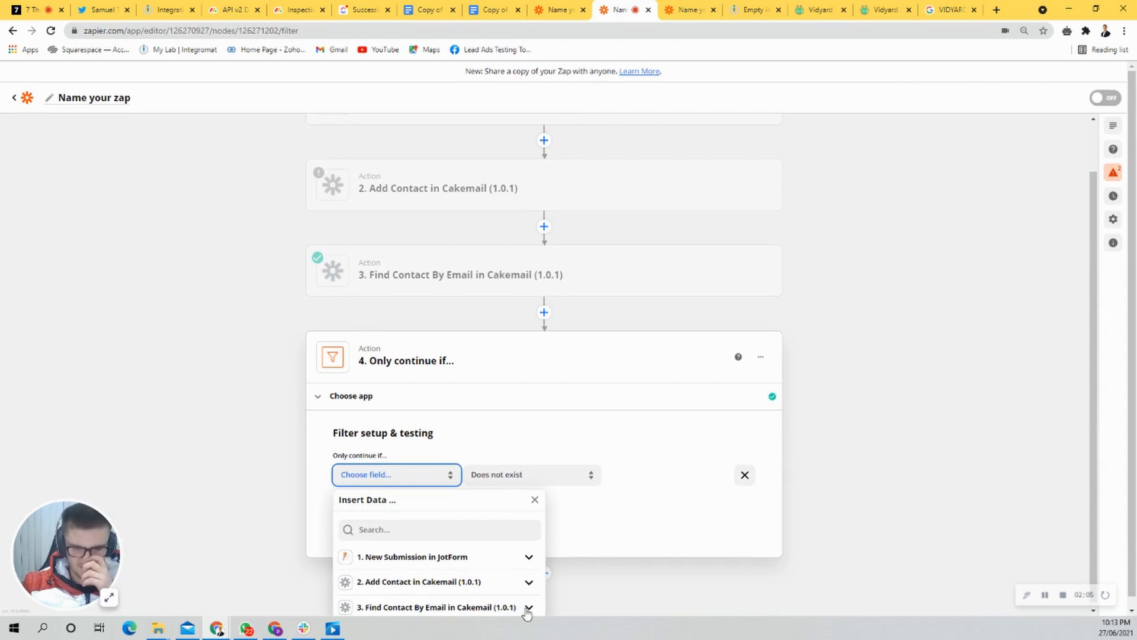
click(533, 611)
scroll(454, 599, down, 1)
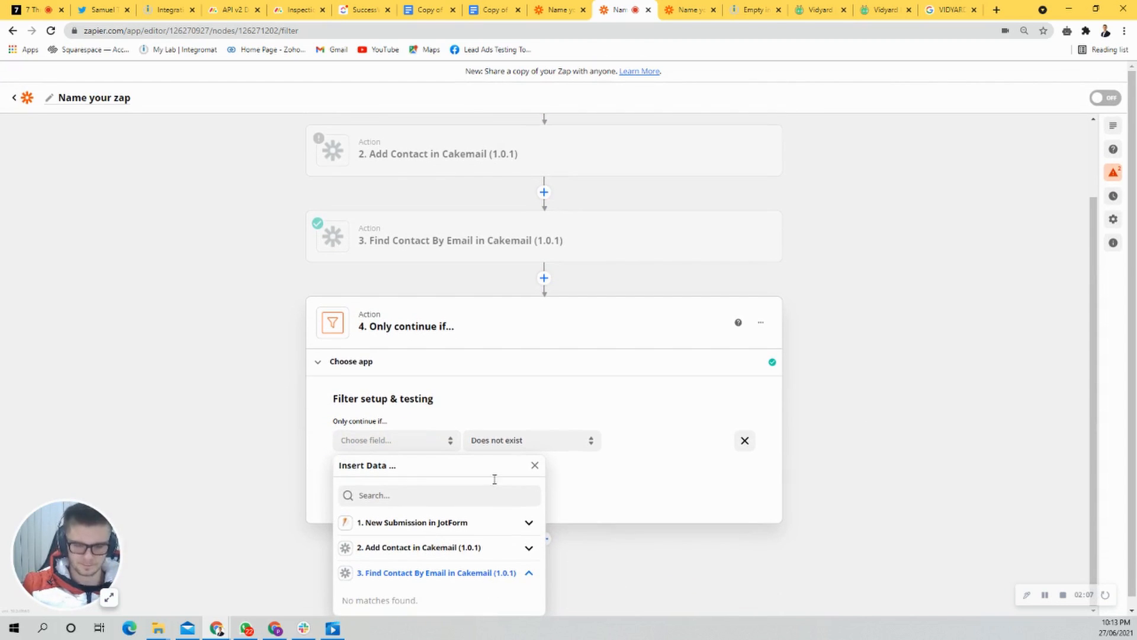
click(896, 356)
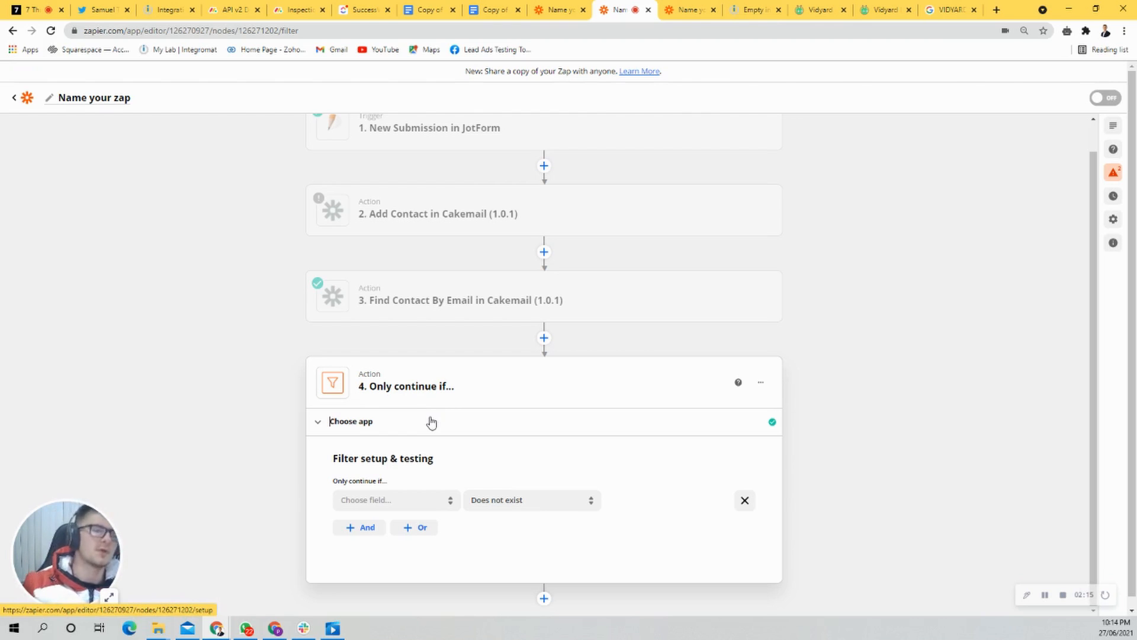
Step: In the Add Contact action, set the value of the "hello" custom attribute to "pat testing 123"
click(552, 218)
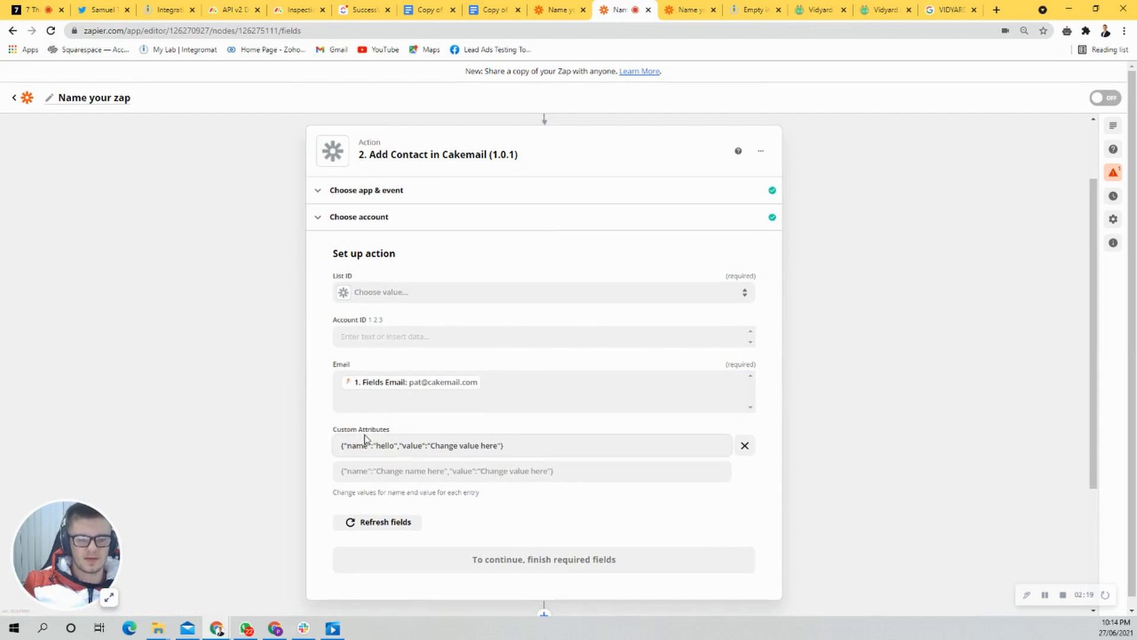
click(384, 448)
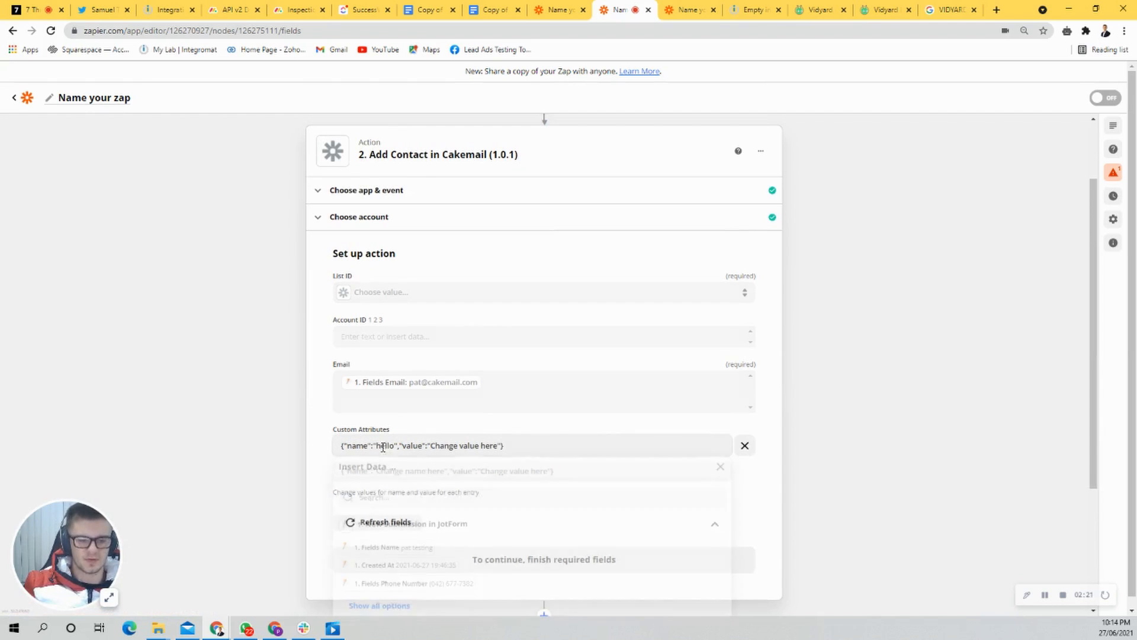
click(560, 449)
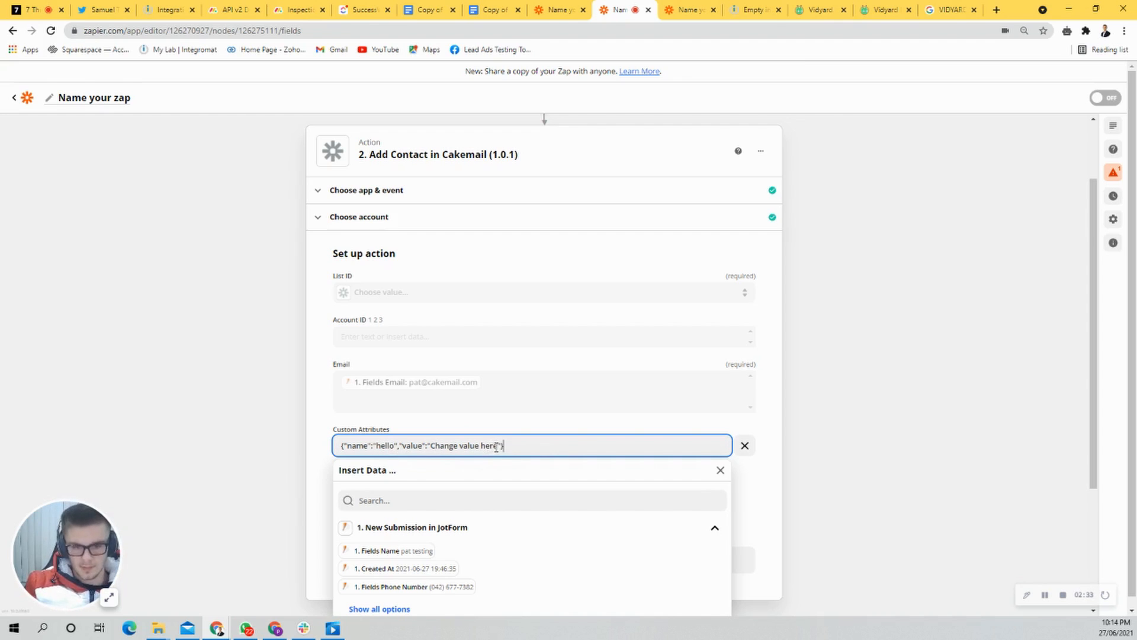
drag(498, 446, 430, 449)
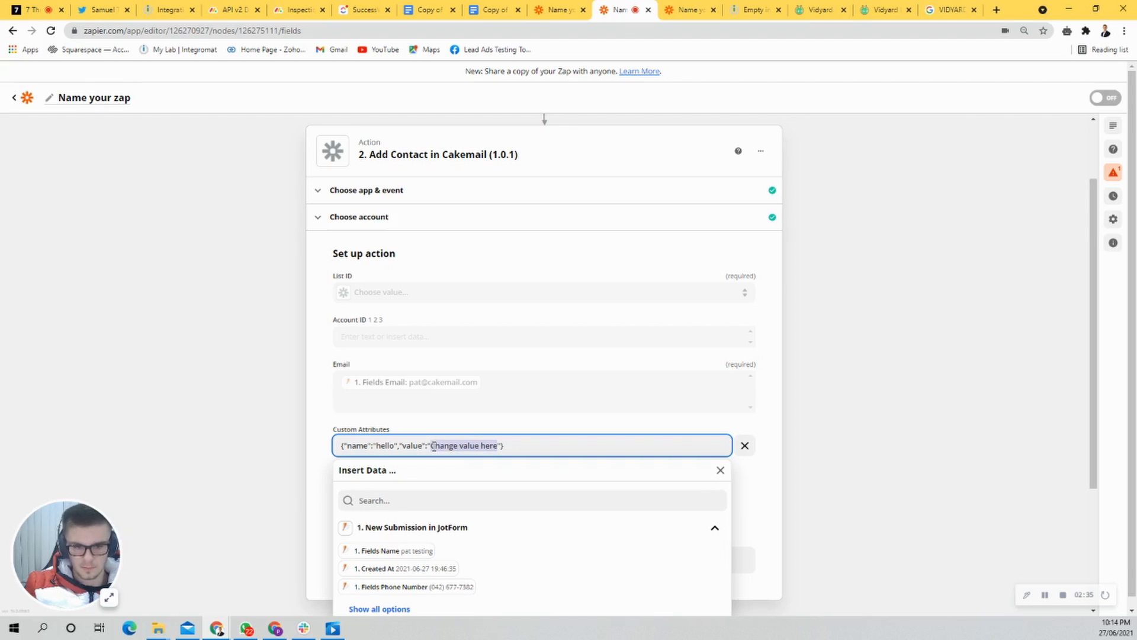
text(pat testing 123)
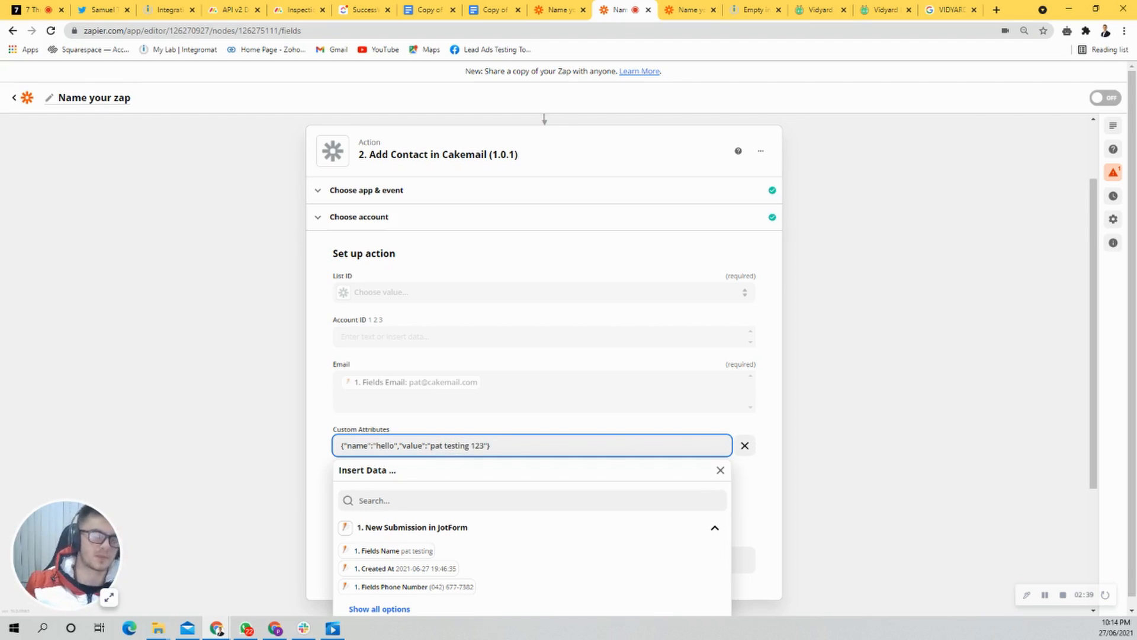
click(790, 376)
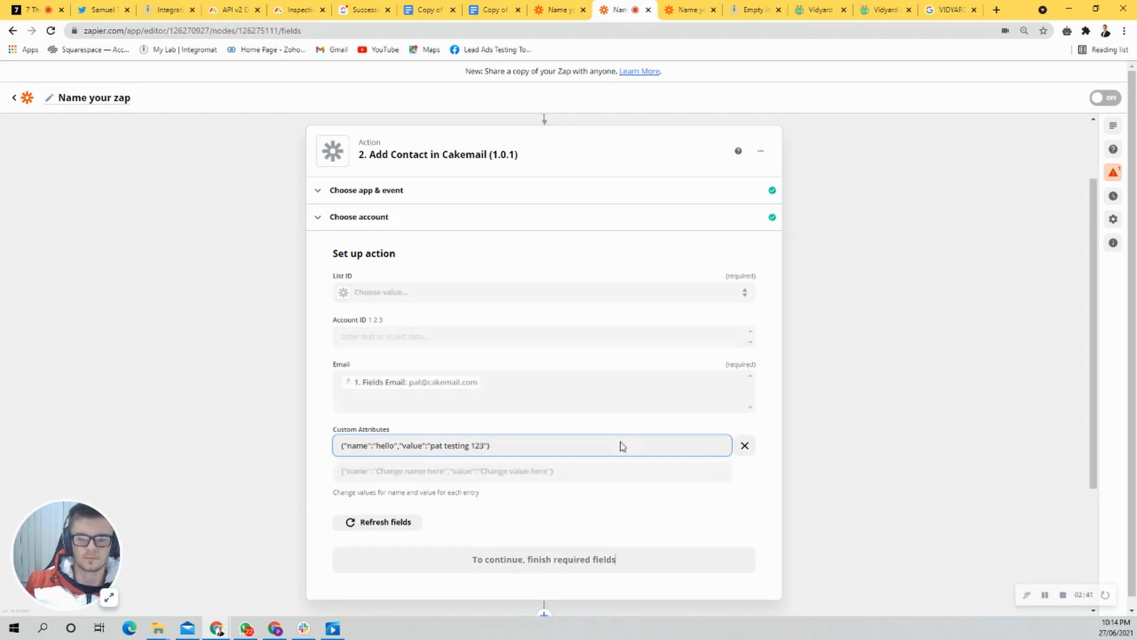
Step: Choose Default list as the Add Contact action's List ID and run the action's test
scroll(441, 468, down, 3)
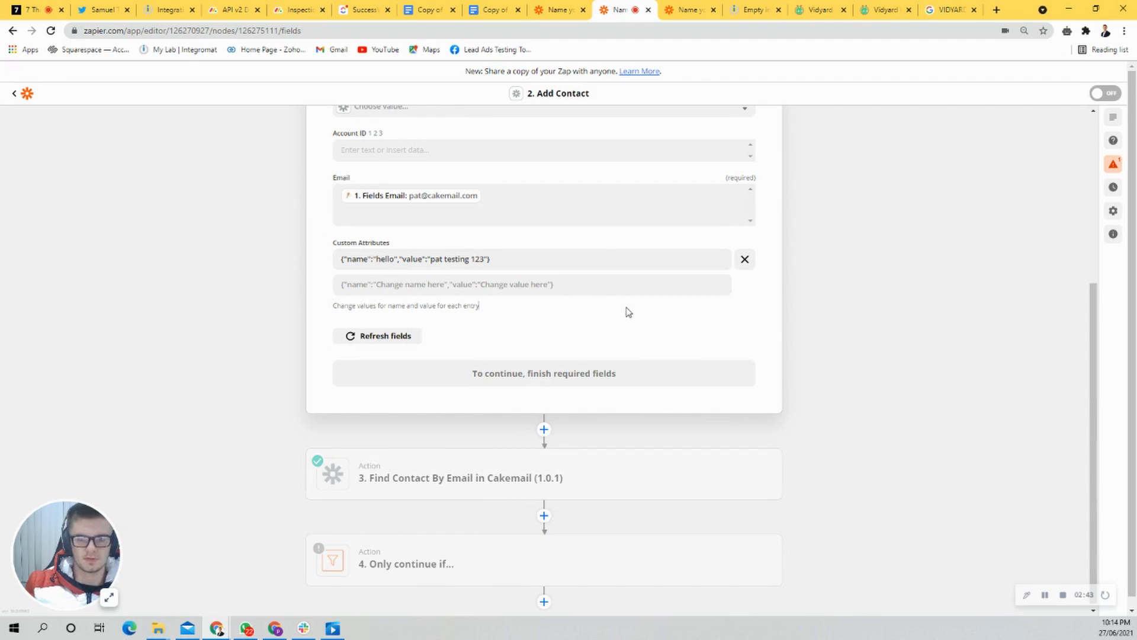
scroll(536, 312, up, 3)
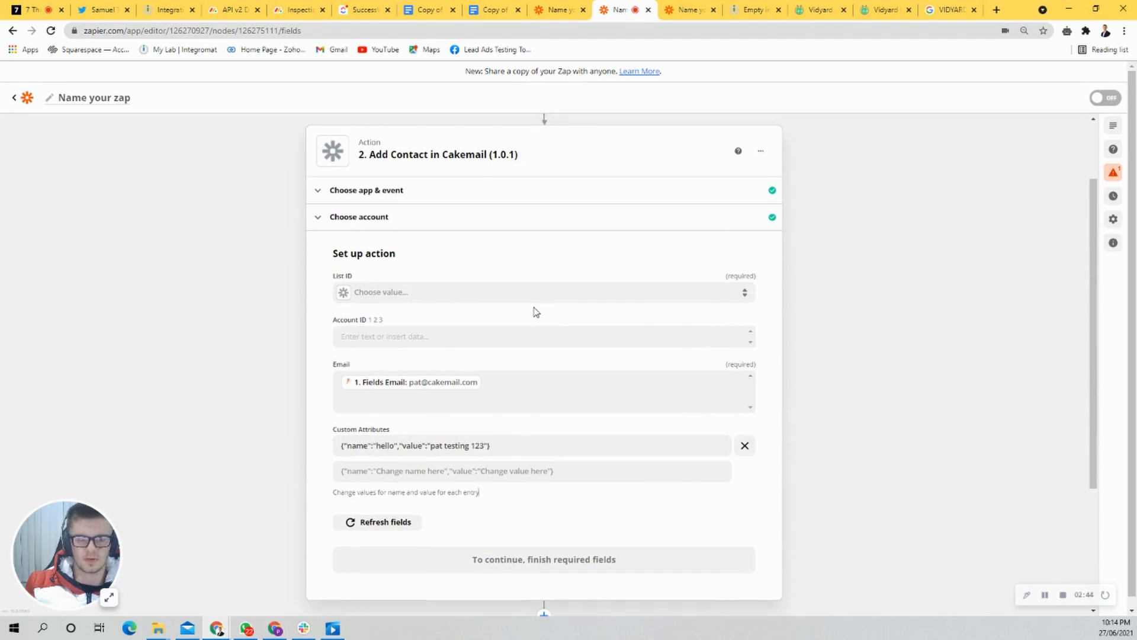
click(452, 292)
click(382, 384)
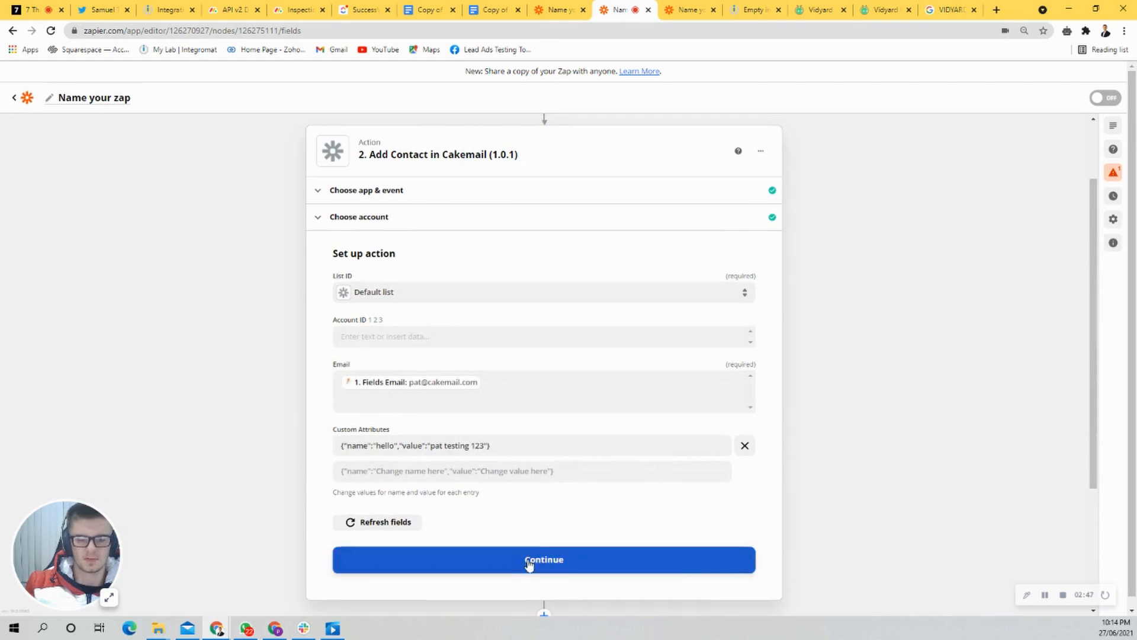
click(531, 562)
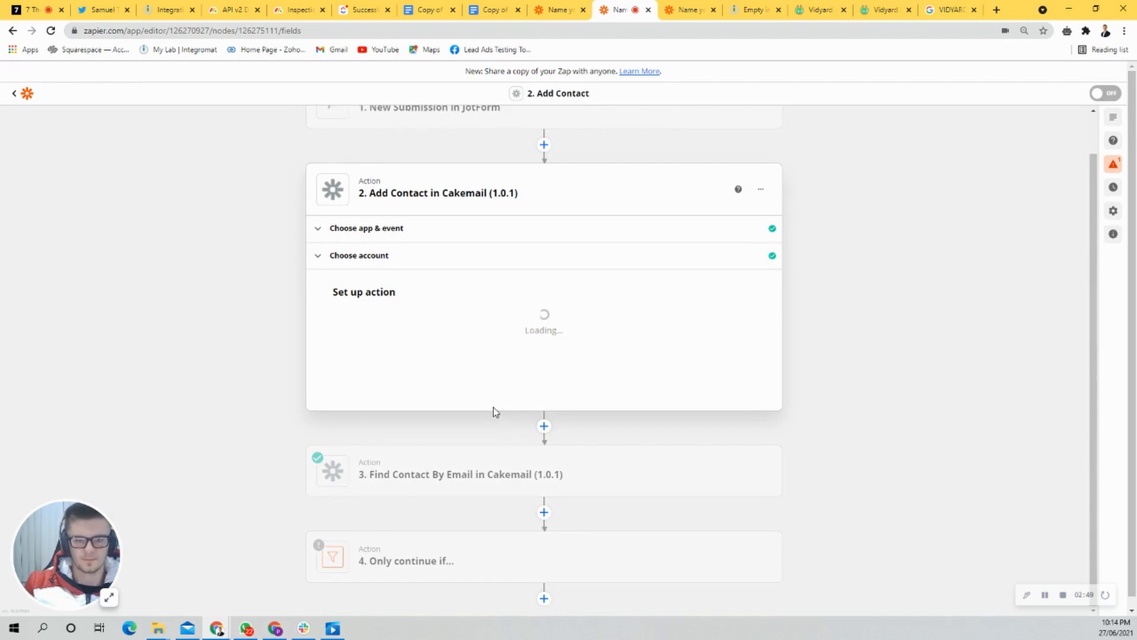
click(455, 537)
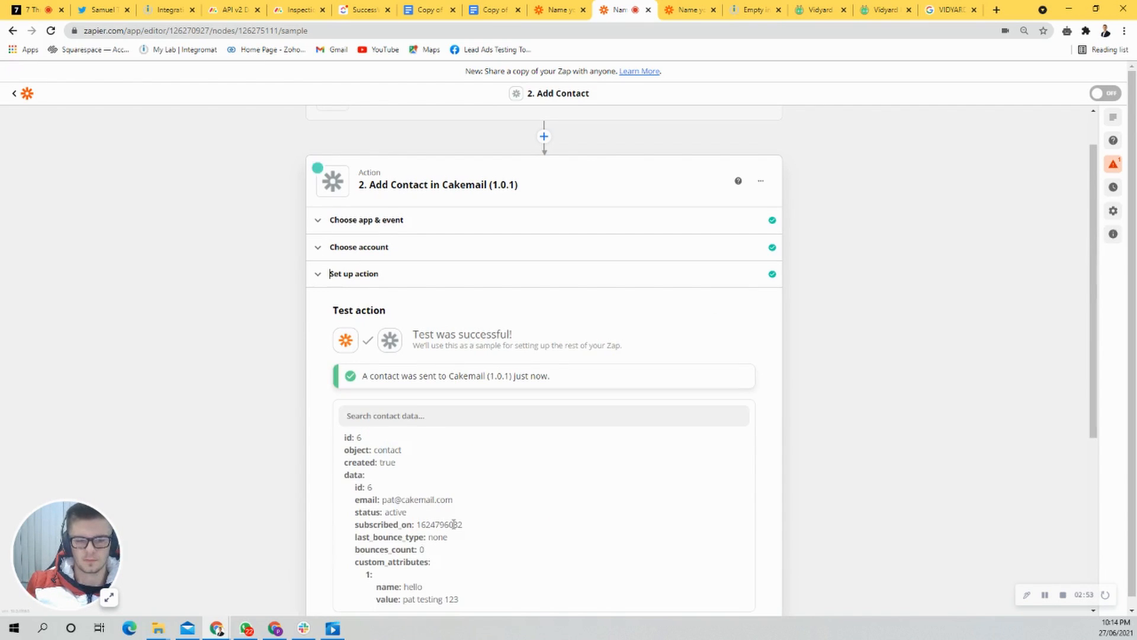
Step: Inspect the custom attribute's name and value in the Add Contact test result
scroll(472, 503, down, 2)
drag(487, 307, 385, 290)
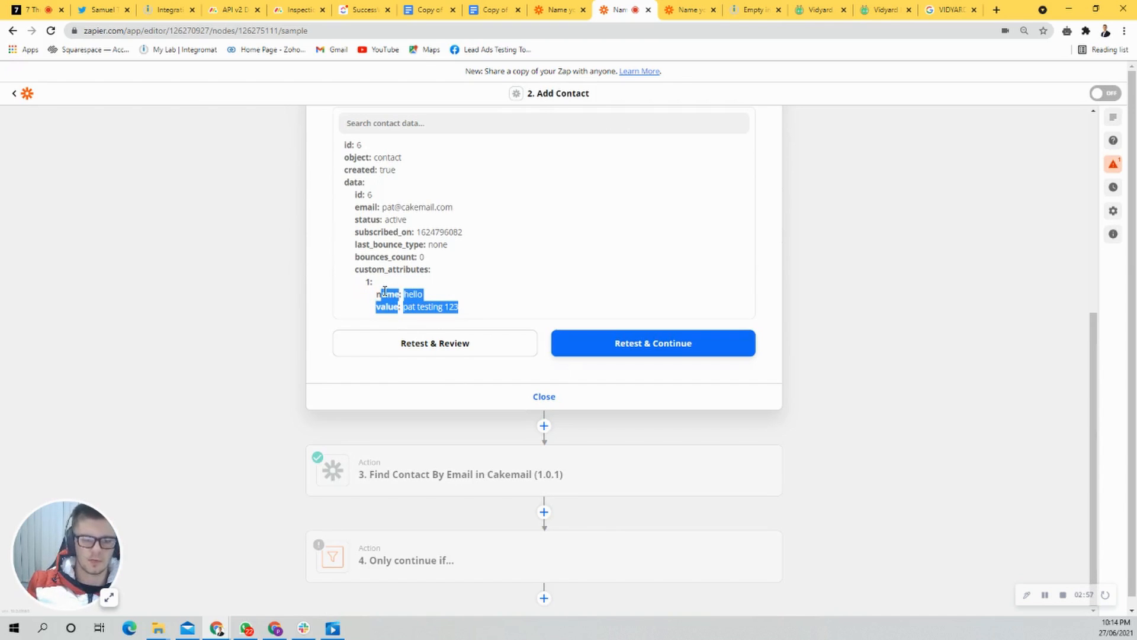
click(458, 305)
drag(458, 304, 426, 306)
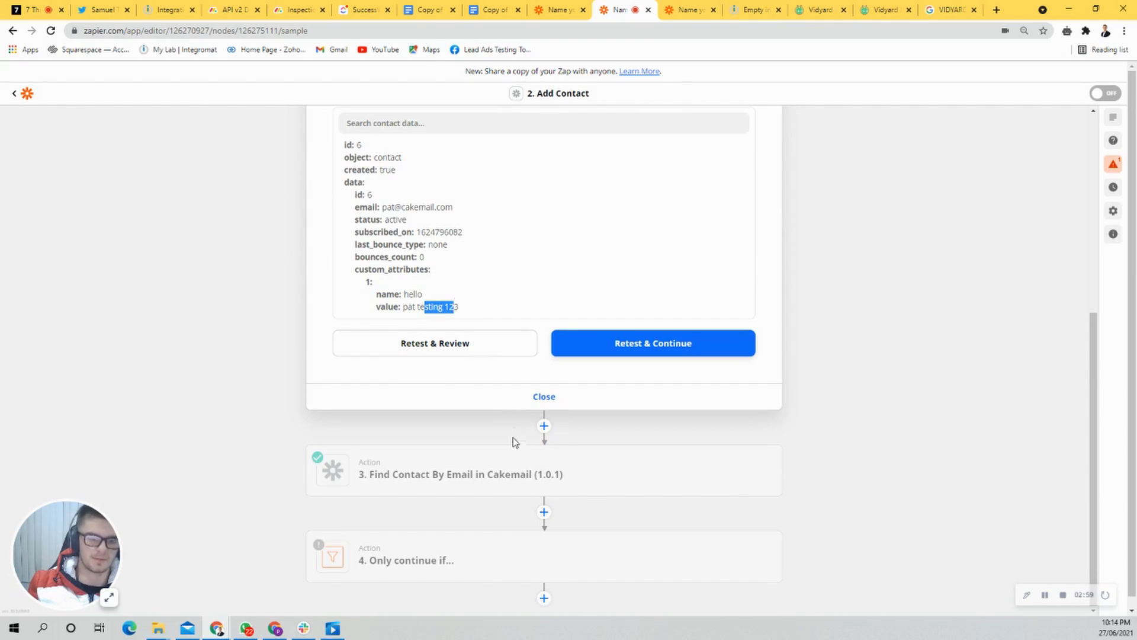
Step: Review the Find Contact By Email action's earlier test result and its setting for when nothing is found
click(516, 460)
click(374, 422)
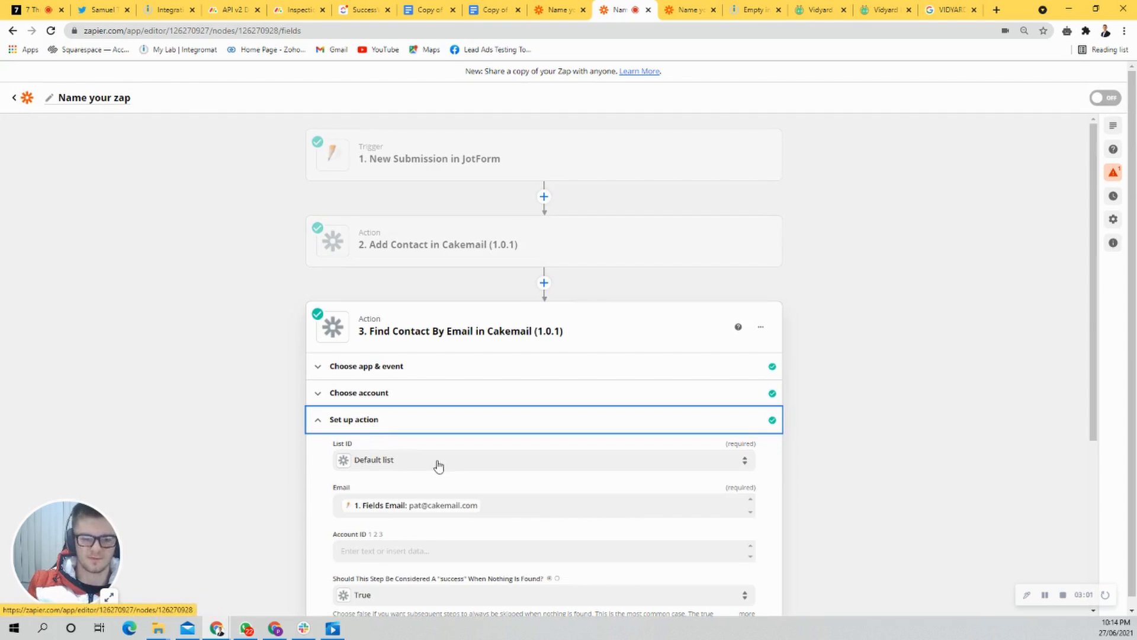
scroll(500, 480, down, 3)
click(449, 455)
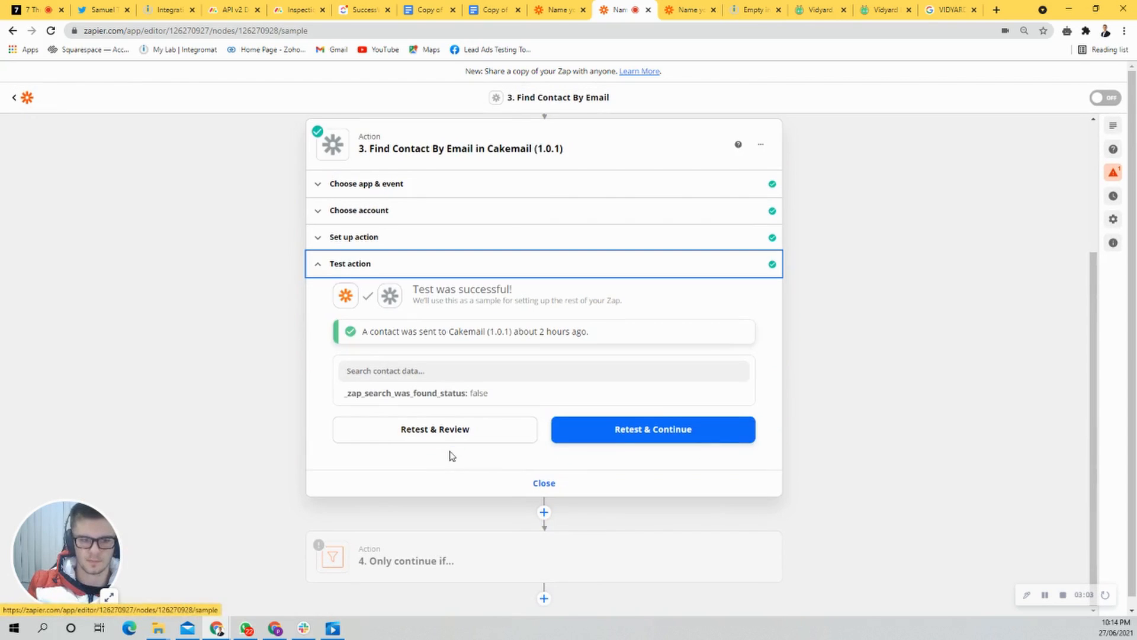
click(385, 237)
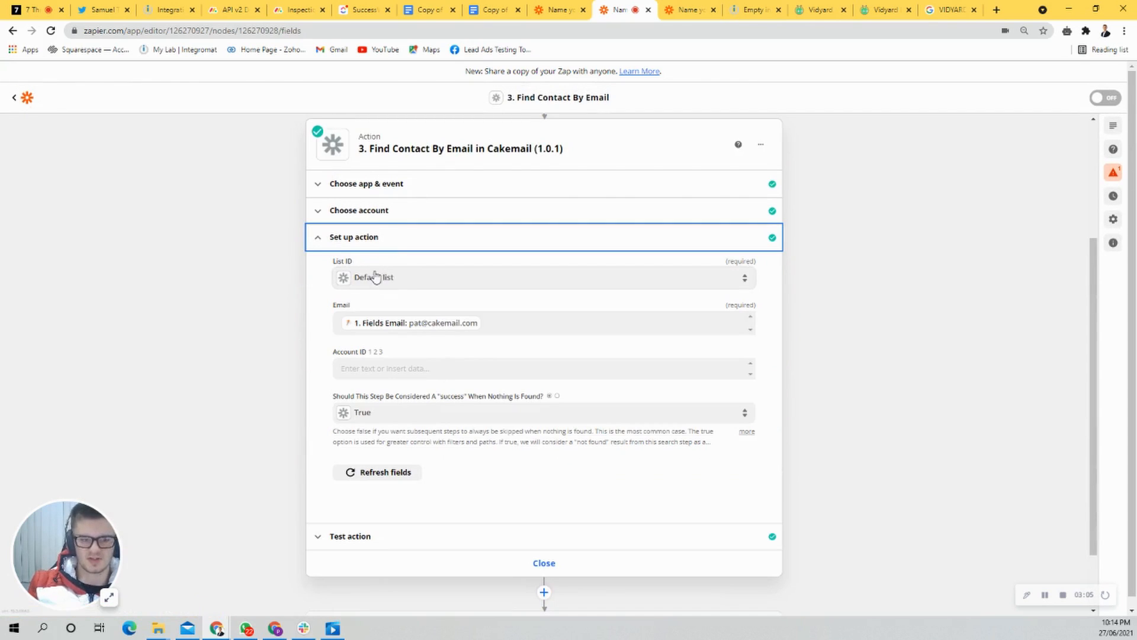
scroll(410, 428, down, 2)
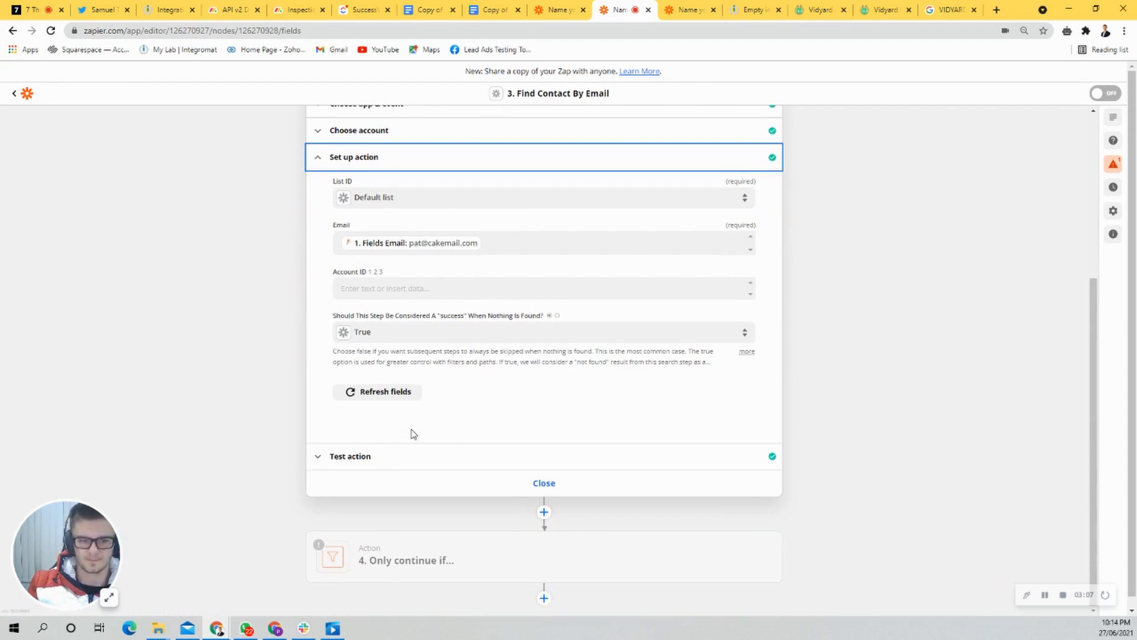
drag(332, 315, 551, 315)
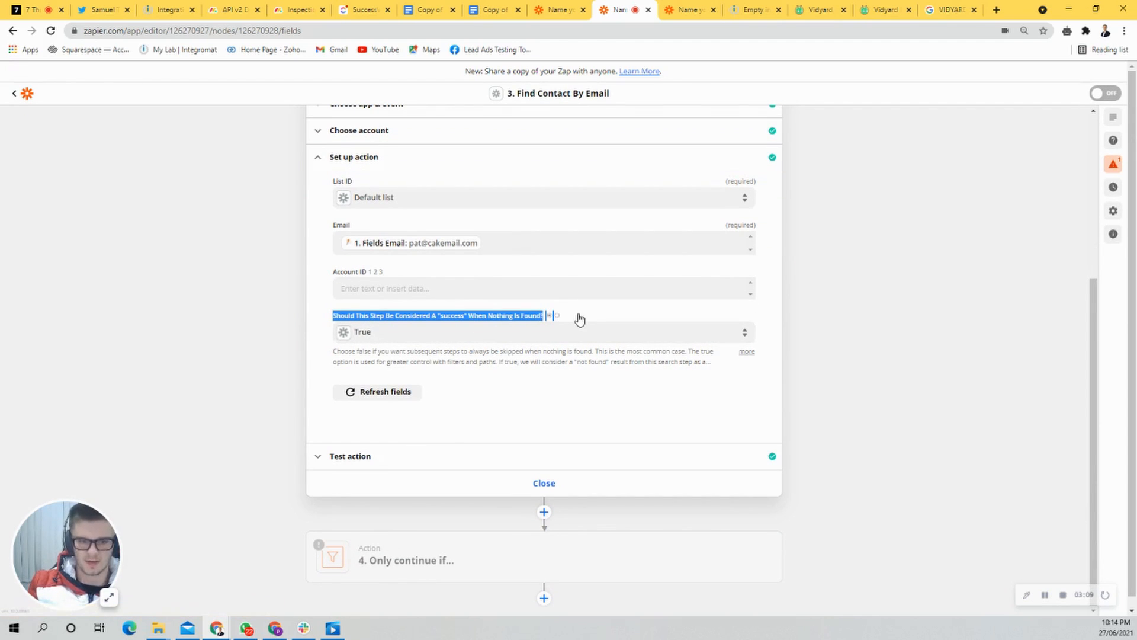
click(414, 476)
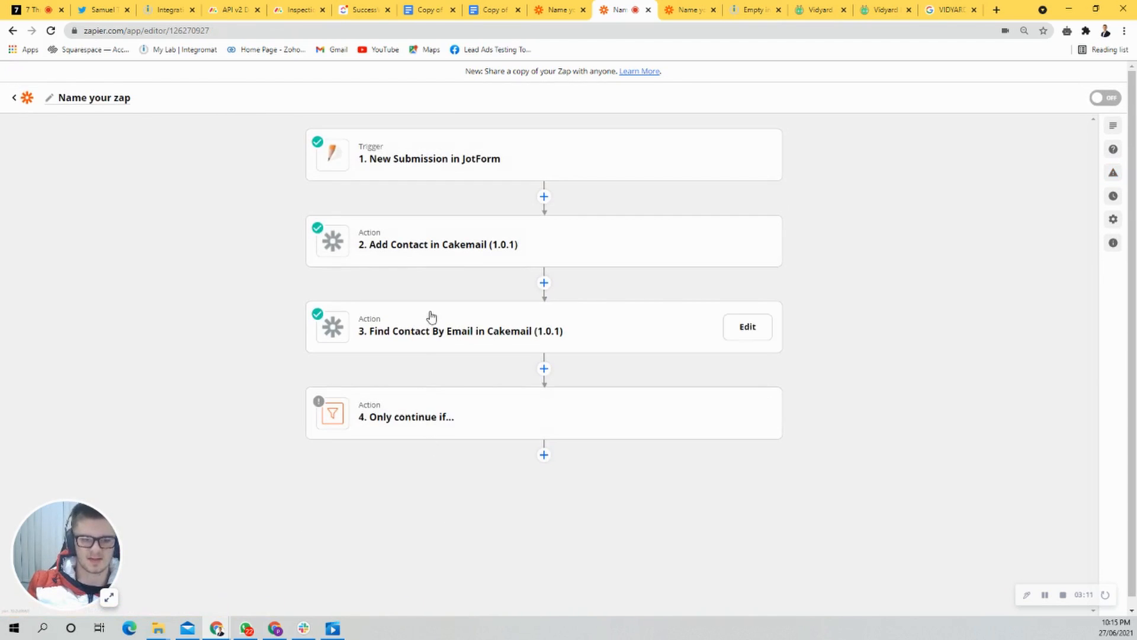
Step: Retest the Find Contact By Email action and inspect the custom attributes in the returned contact data
click(434, 335)
click(363, 447)
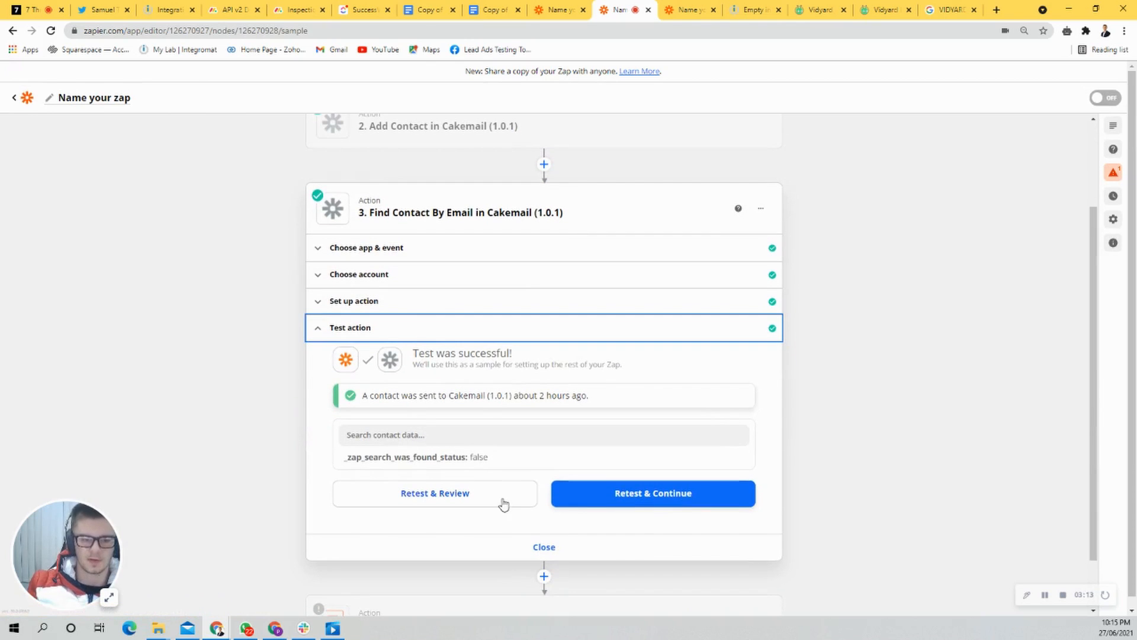
click(434, 493)
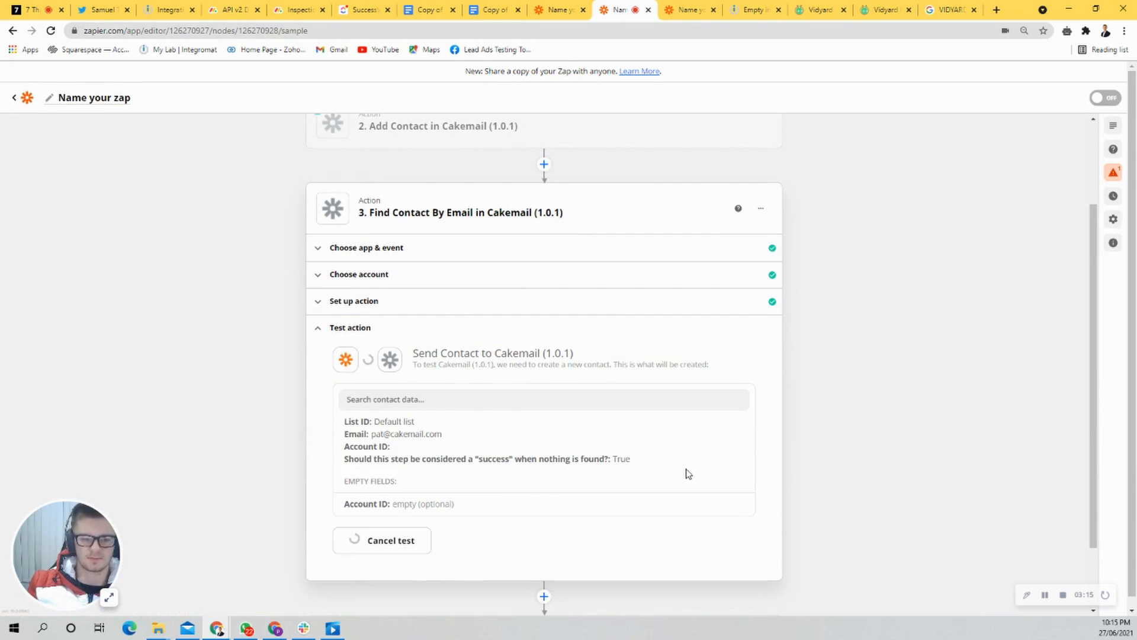
scroll(687, 474, down, 2)
drag(480, 455, 331, 407)
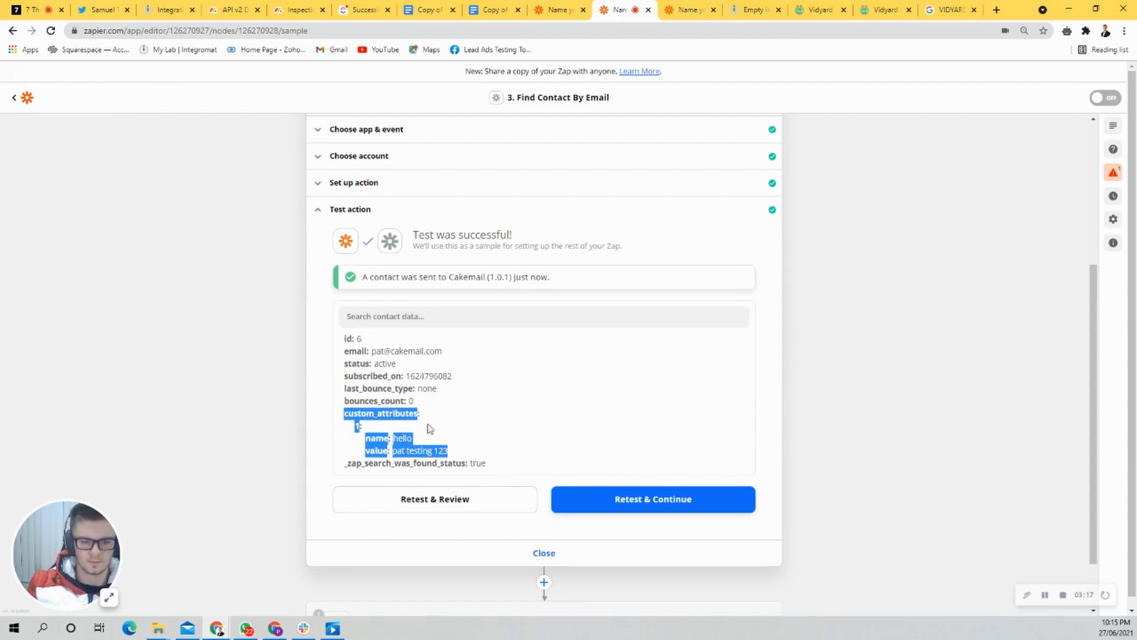
Step: Set the filter to continue only if the Find Contact By Email ID does not exist, and test the condition
scroll(450, 438, down, 1)
click(406, 562)
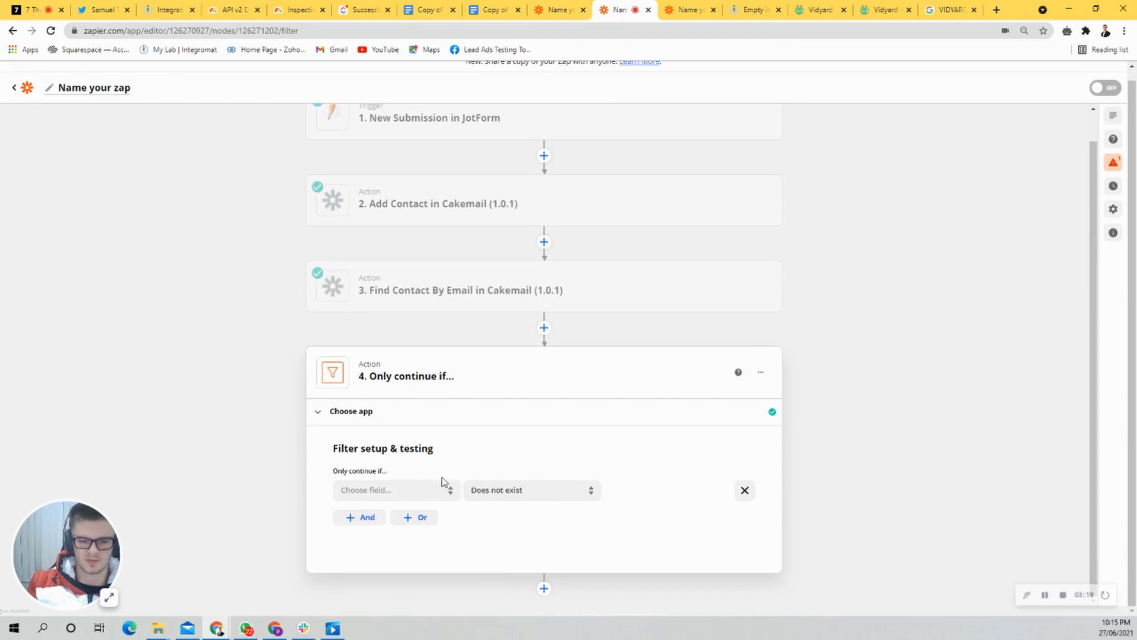
click(406, 499)
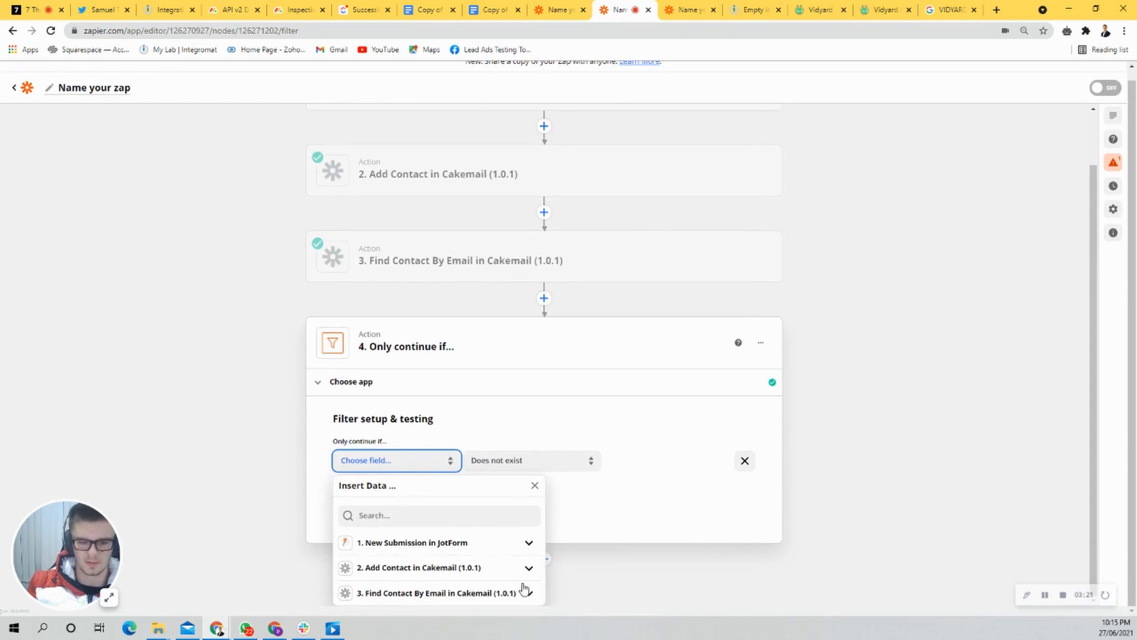
click(521, 592)
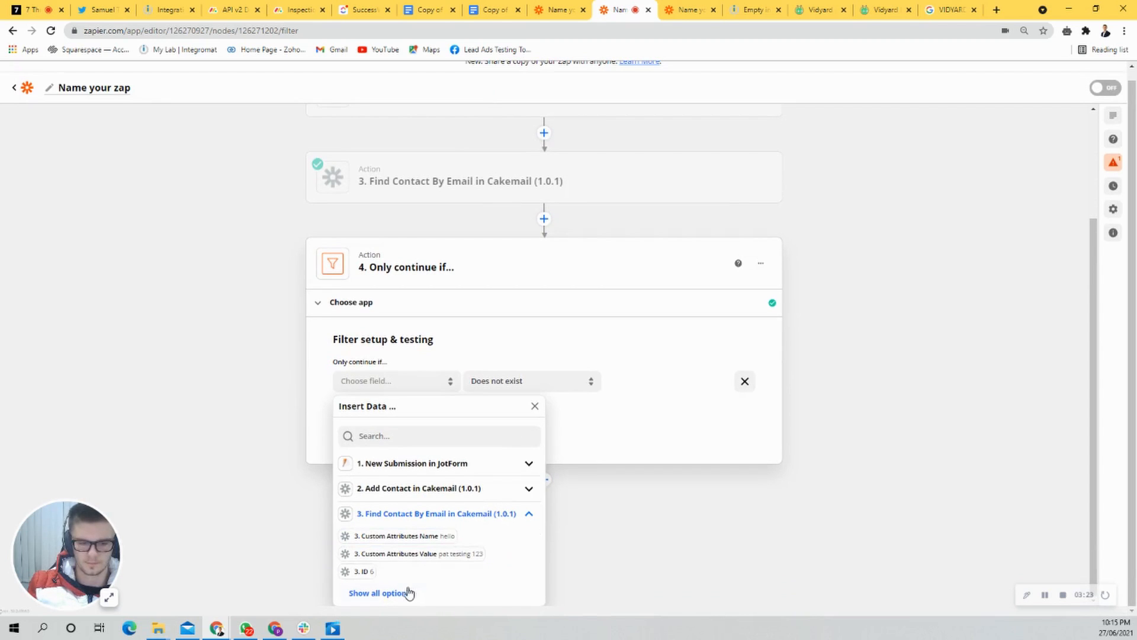
click(407, 592)
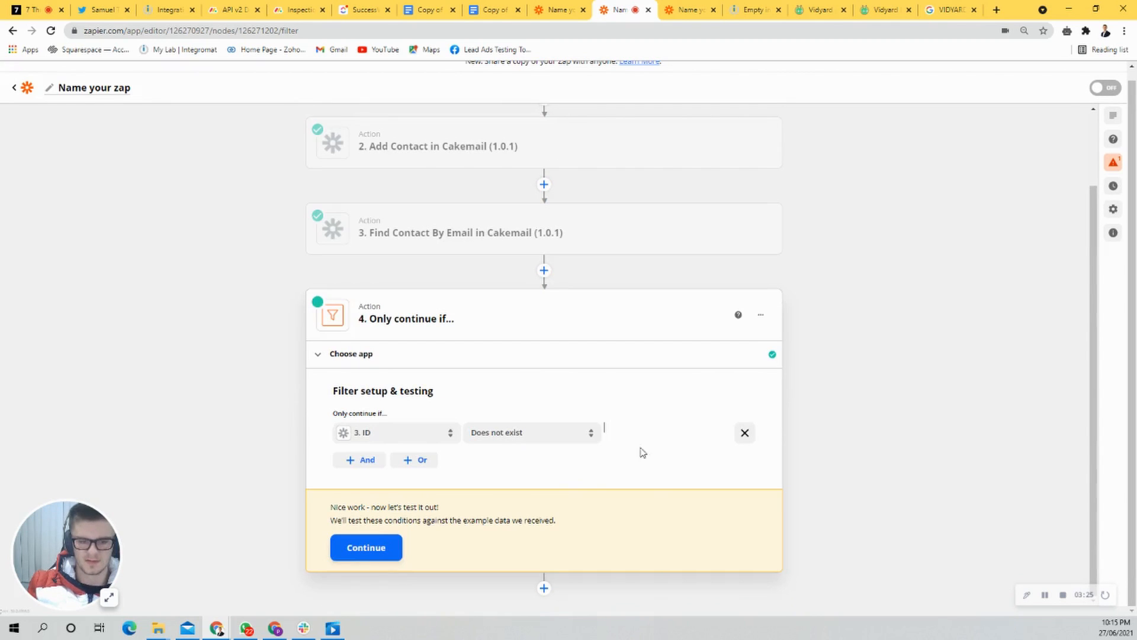
click(365, 549)
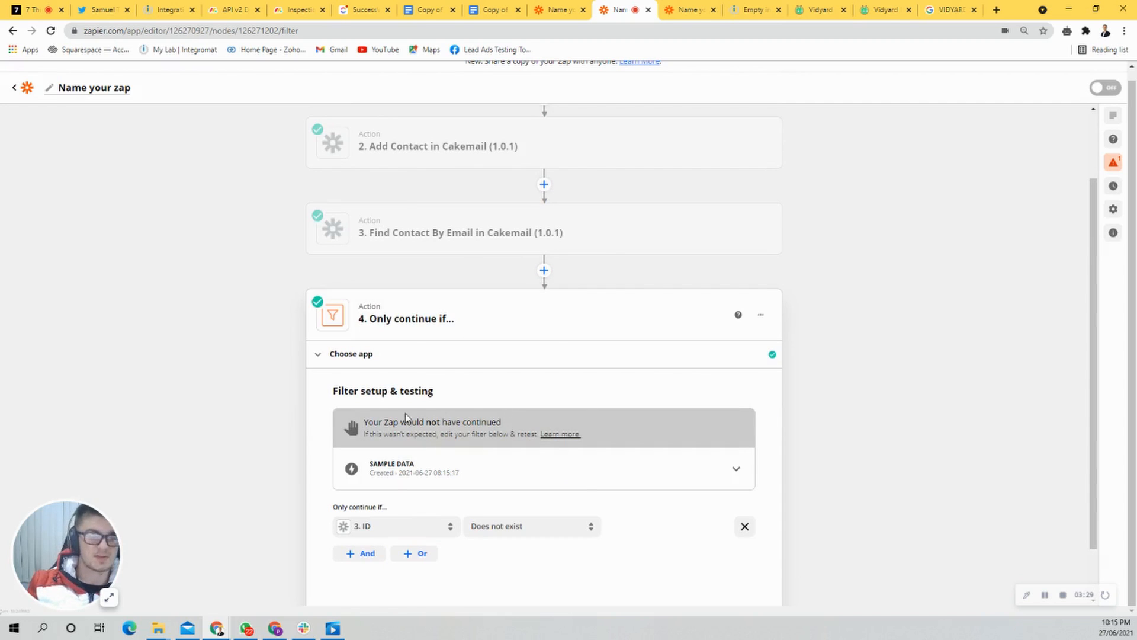
drag(366, 422, 539, 424)
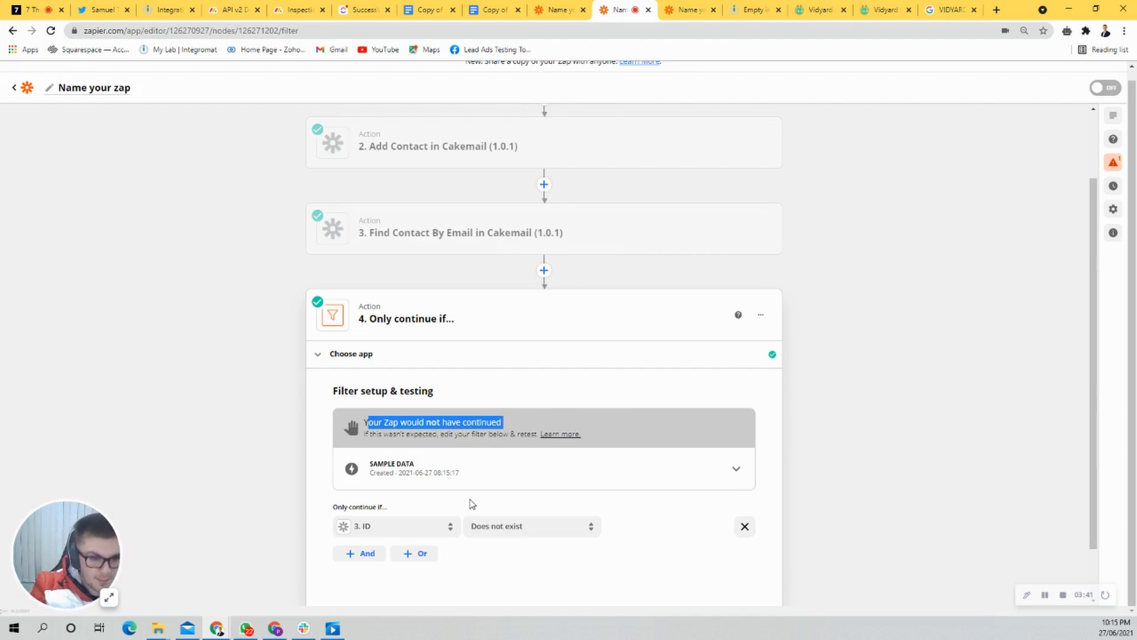
Step: Delete the Add Contact action that precedes Find Contact By Email, and open the setup of Find Contact By Email
scroll(432, 510, down, 1)
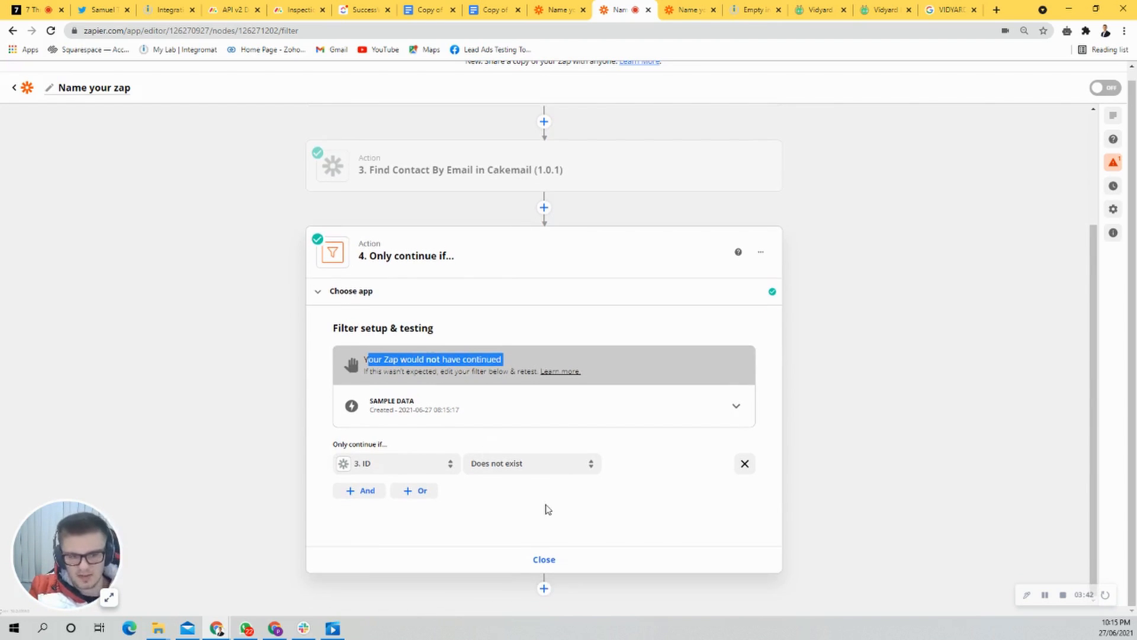
click(542, 593)
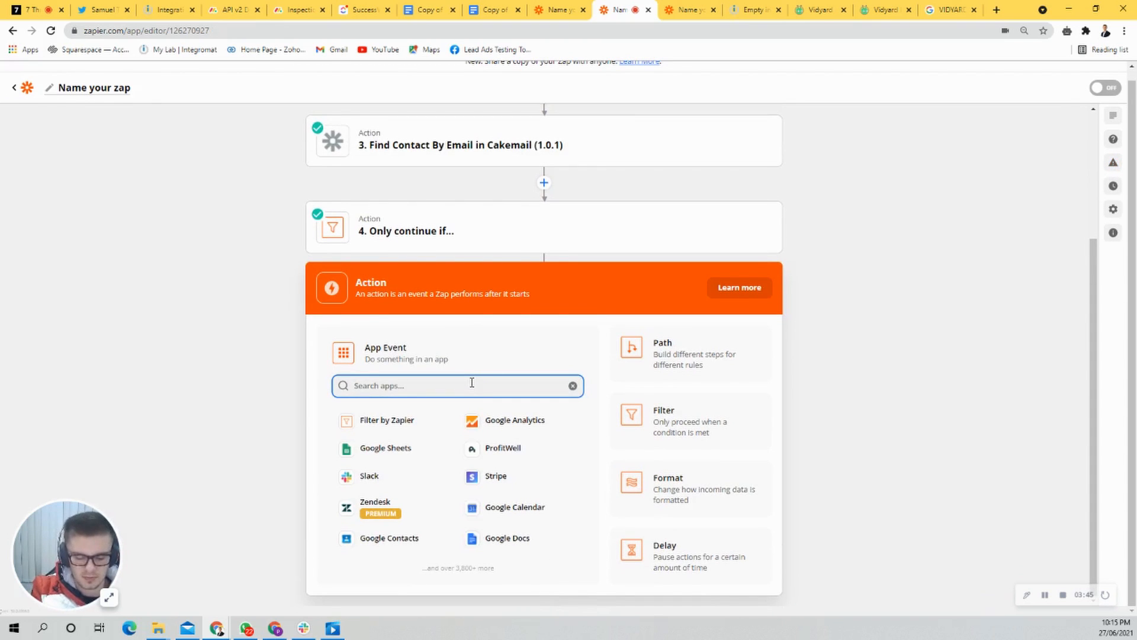
scroll(615, 224, up, 3)
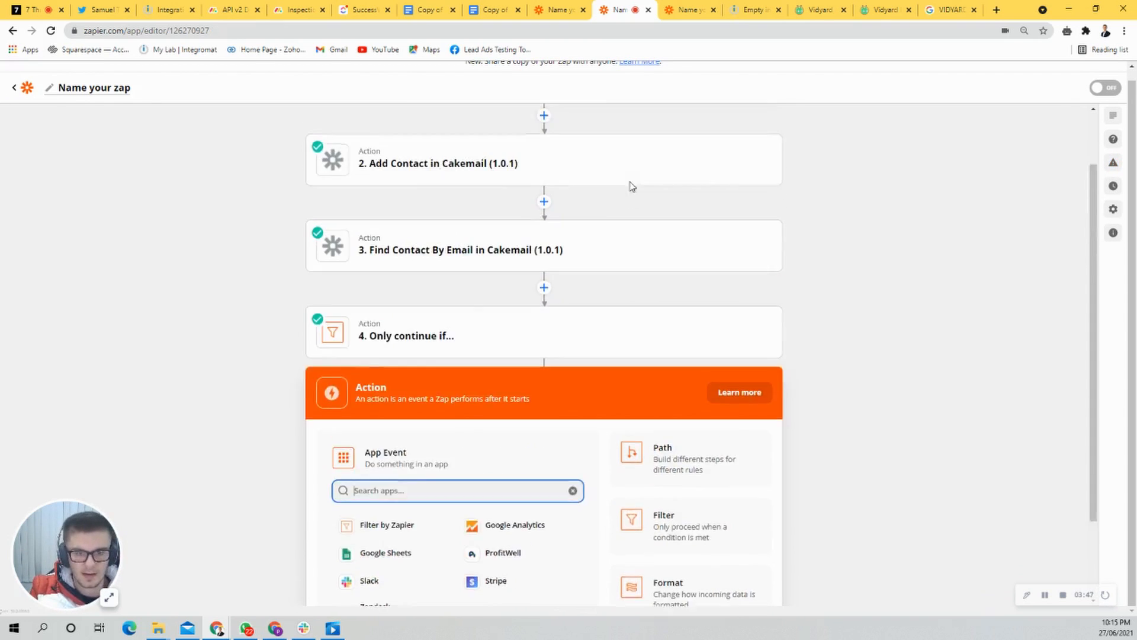
click(614, 240)
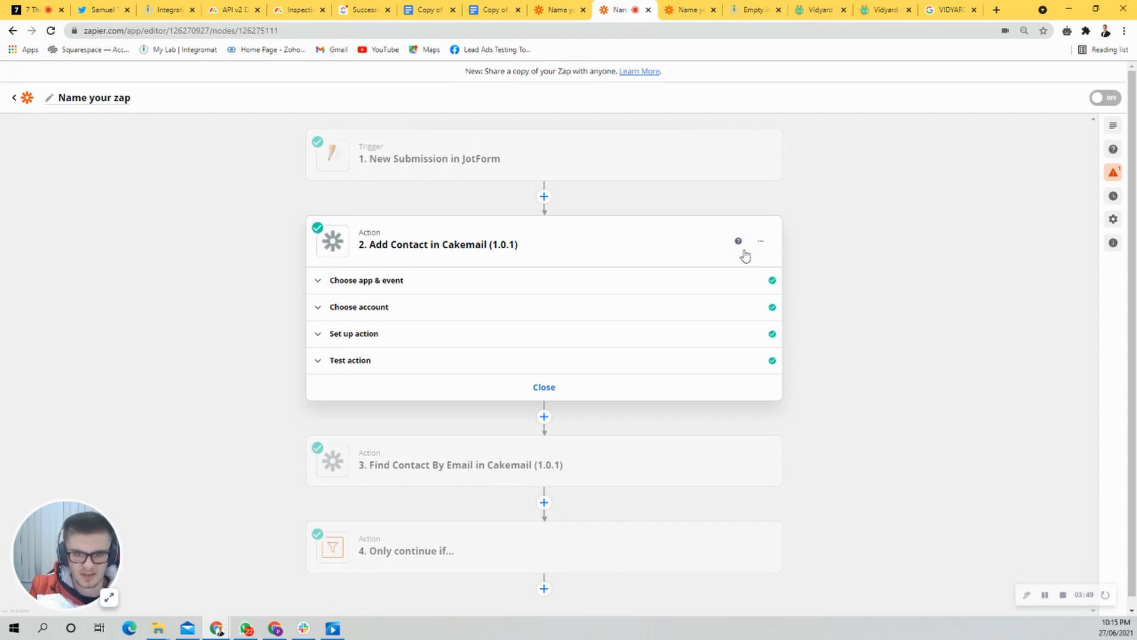
click(760, 242)
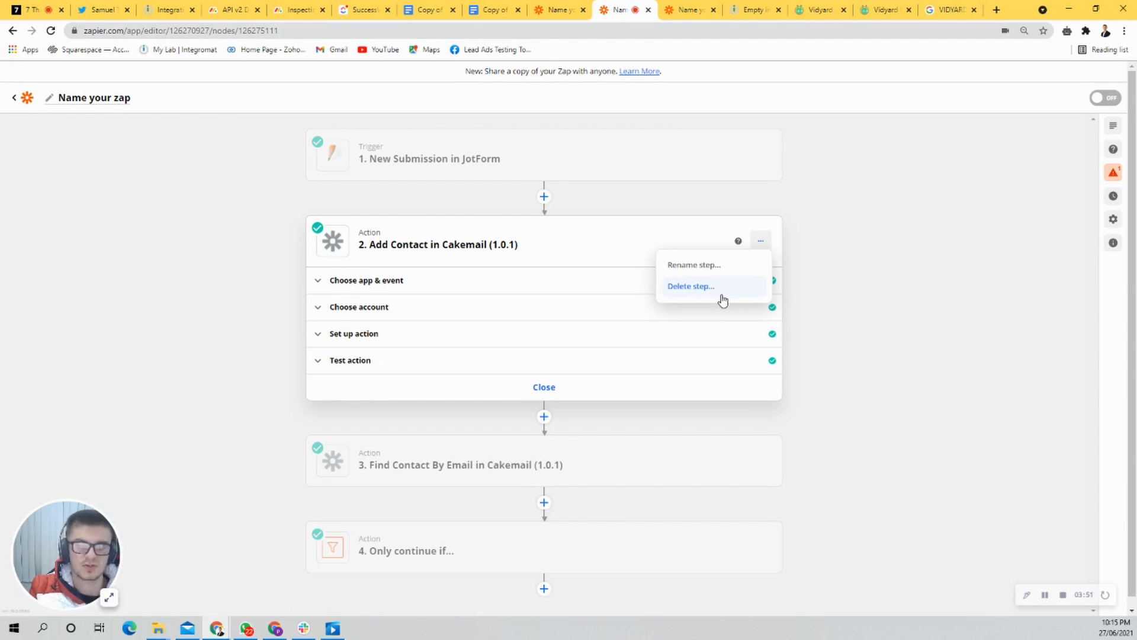
click(691, 286)
click(536, 244)
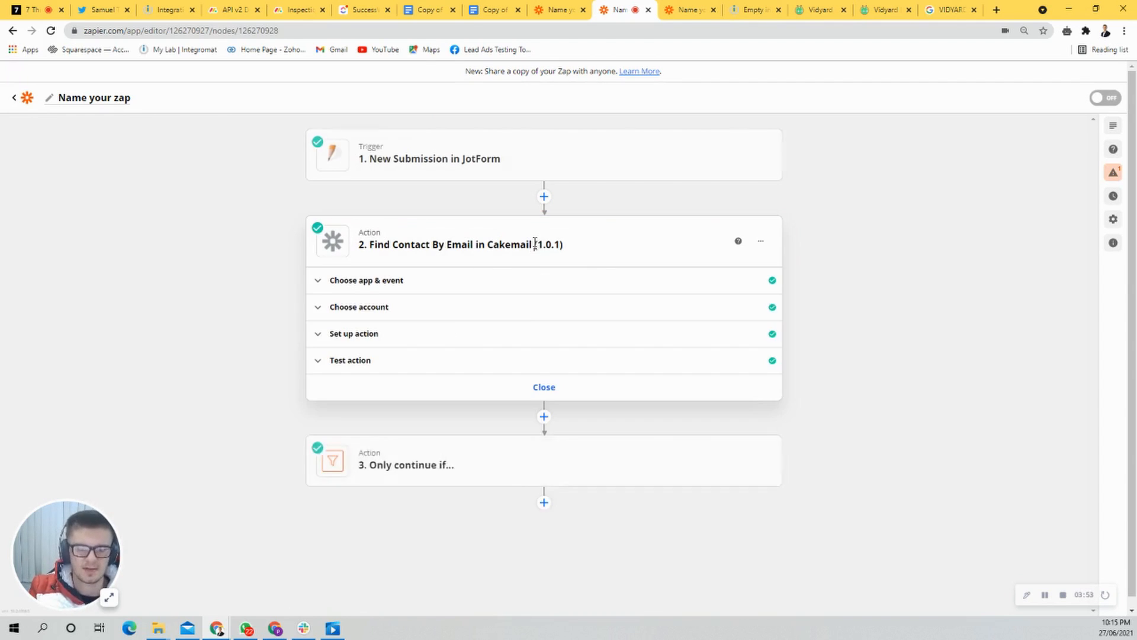
click(409, 349)
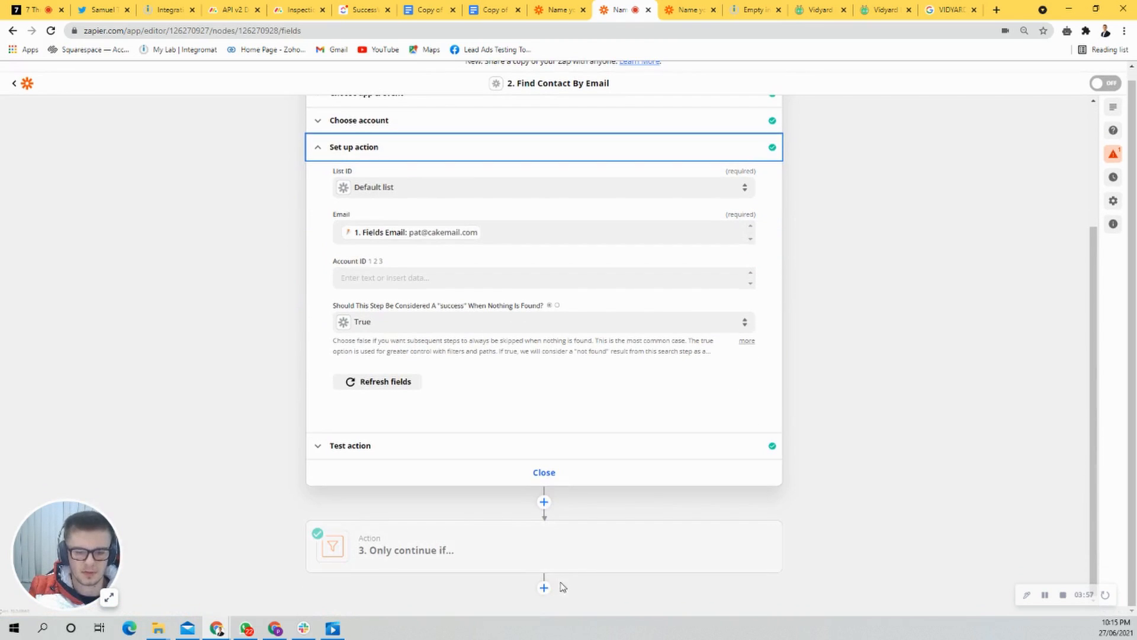
Step: Add a Cakemail (1.0.1) action after the filter with Add Contact as its event
click(544, 586)
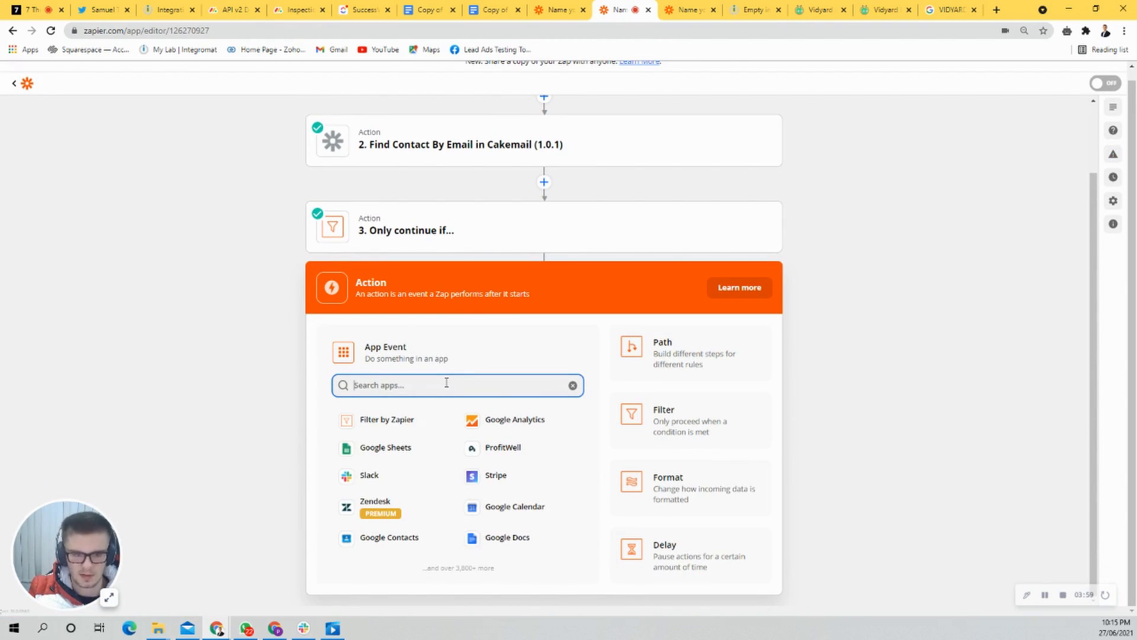
text(add)
key(ctrl+a)
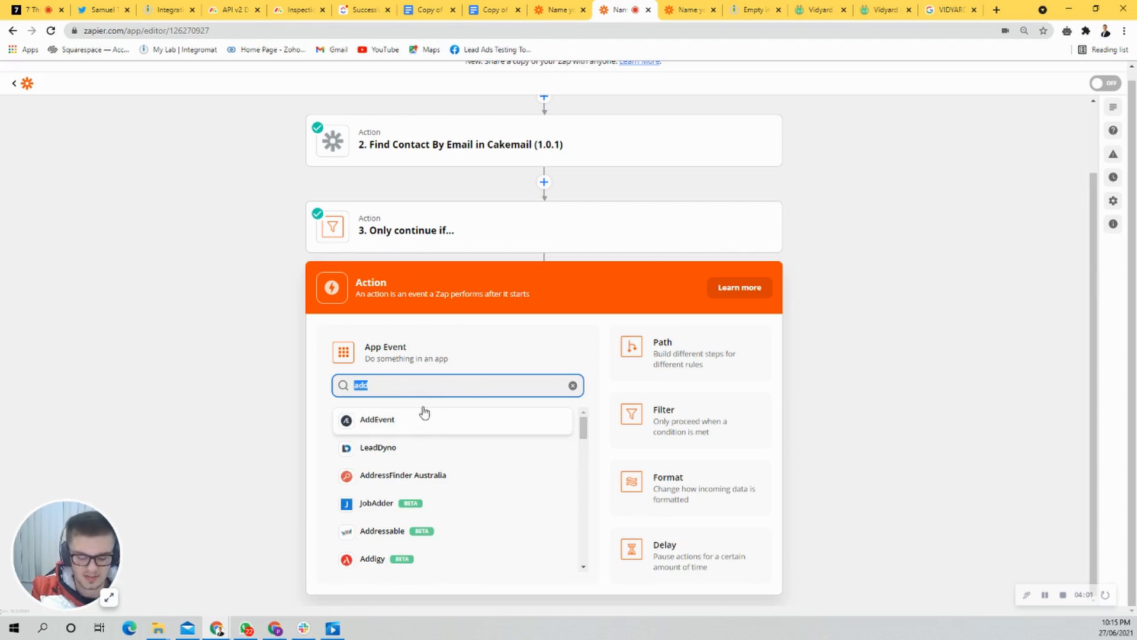
text(cakema)
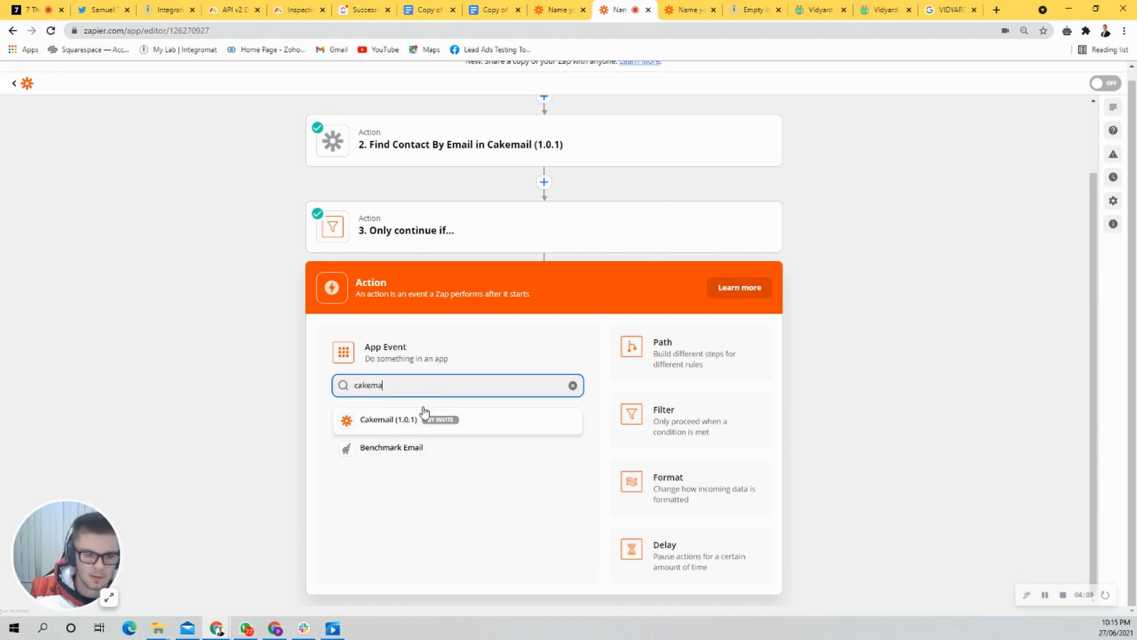
click(392, 419)
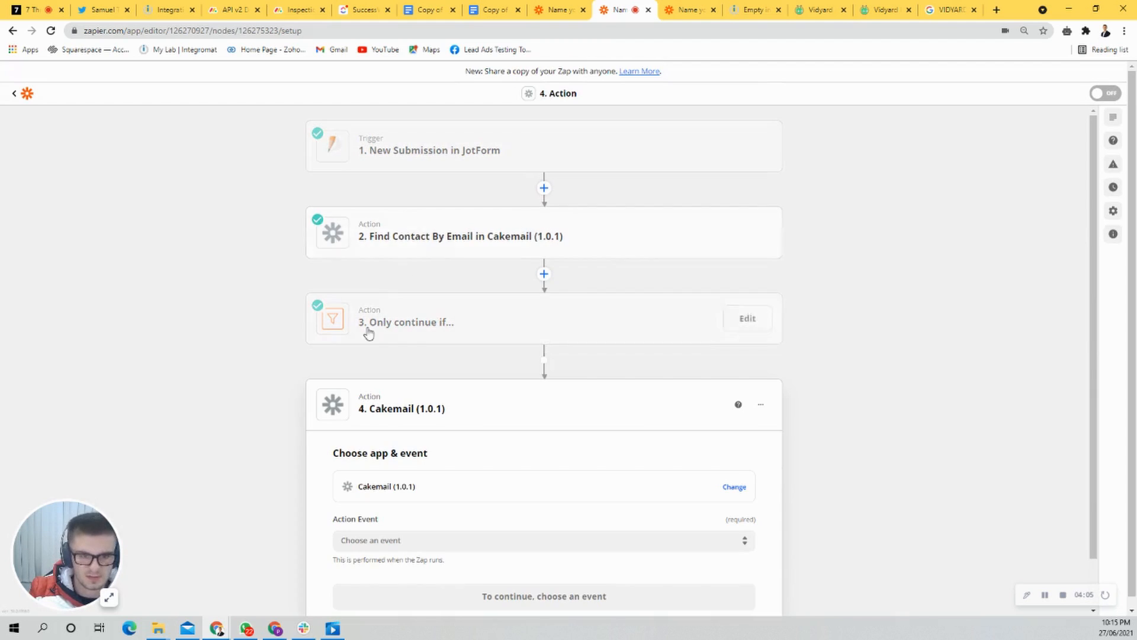
scroll(418, 526, down, 2)
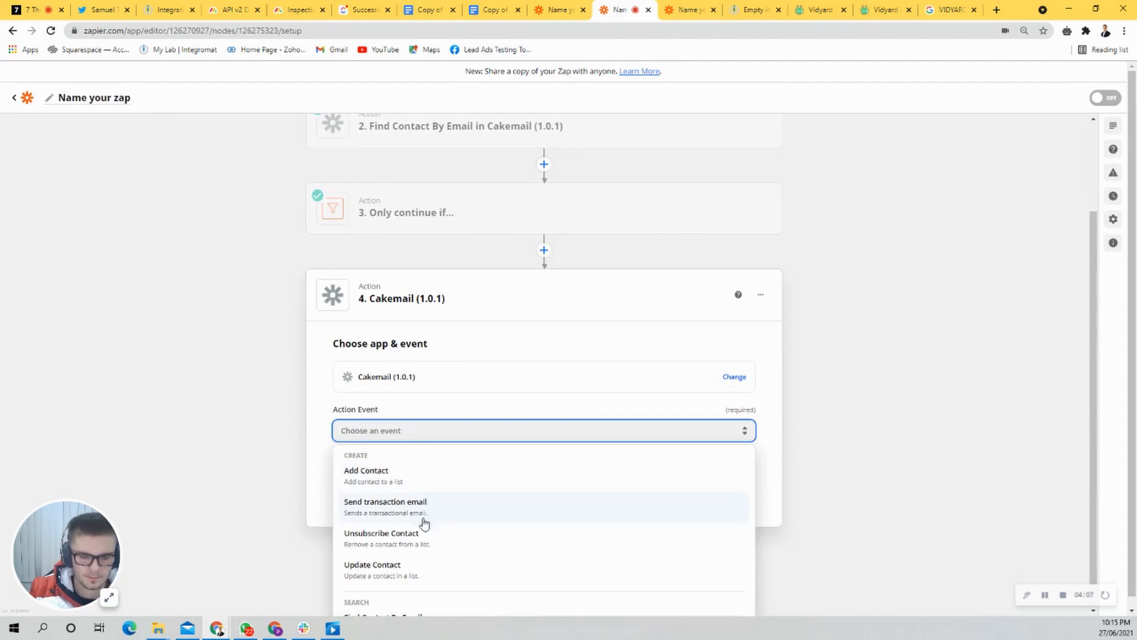
click(418, 481)
click(553, 550)
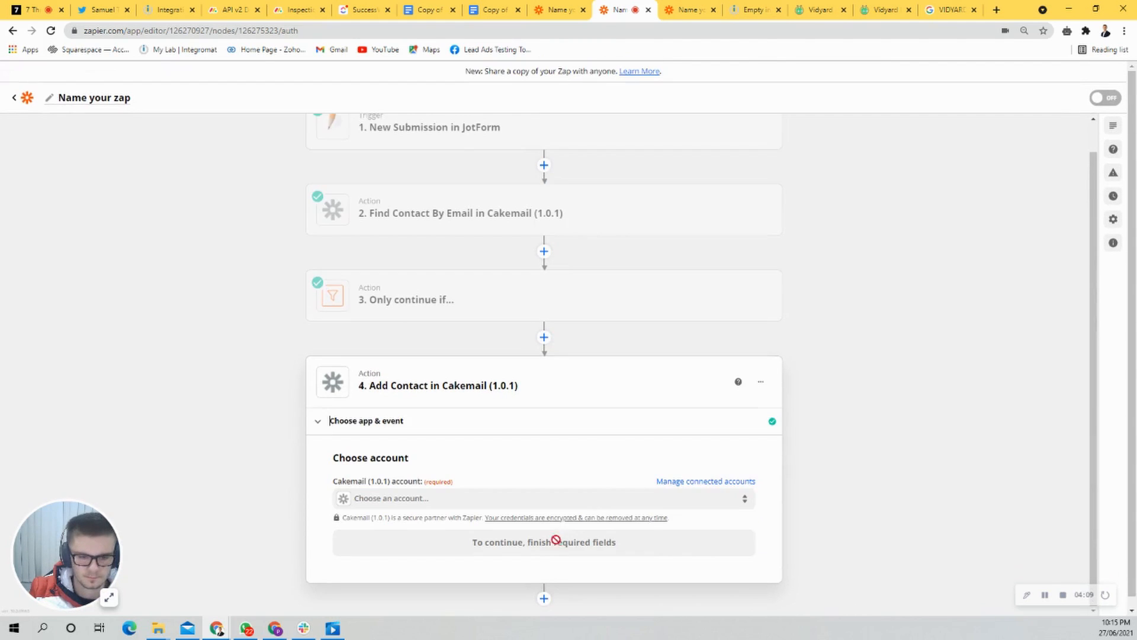
Step: Choose the Cakemail (1.0.1) account for the new Add Contact action and continue to its setup
click(470, 486)
click(409, 568)
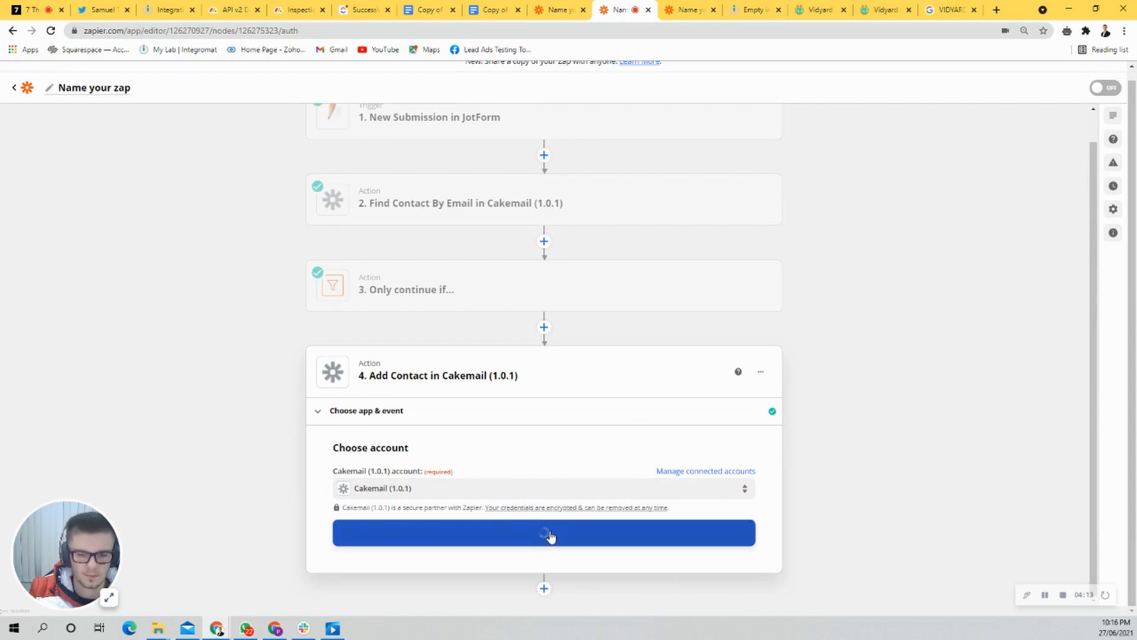
click(550, 534)
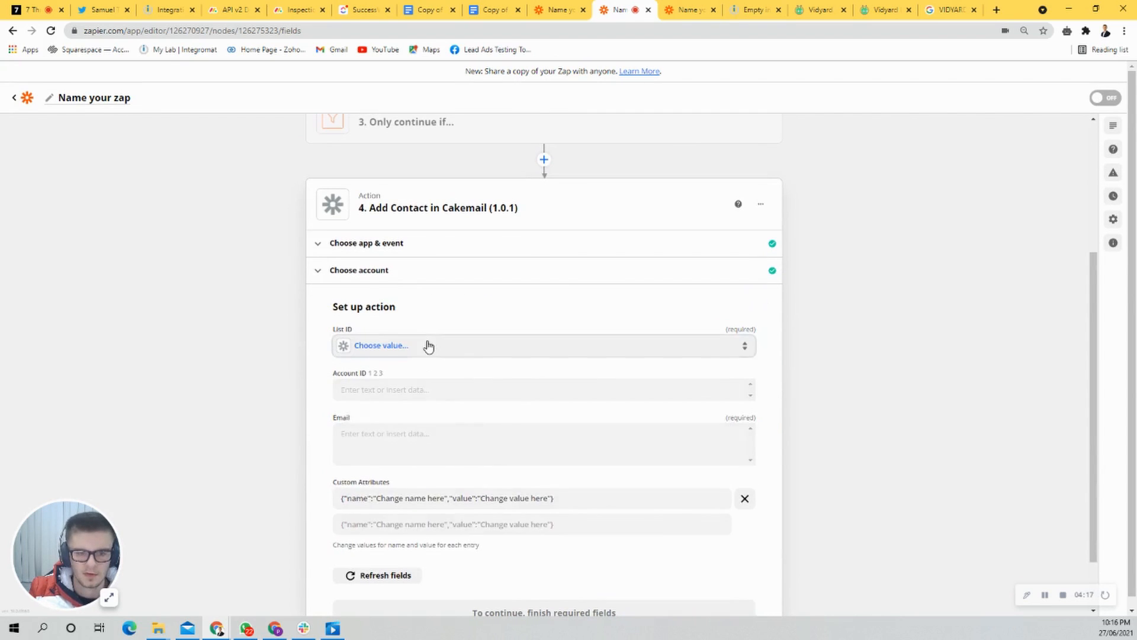
Step: Set the Add Contact action's List ID to Default list and map its Email to the JotForm submission's Fields Email
click(426, 345)
click(403, 439)
click(414, 433)
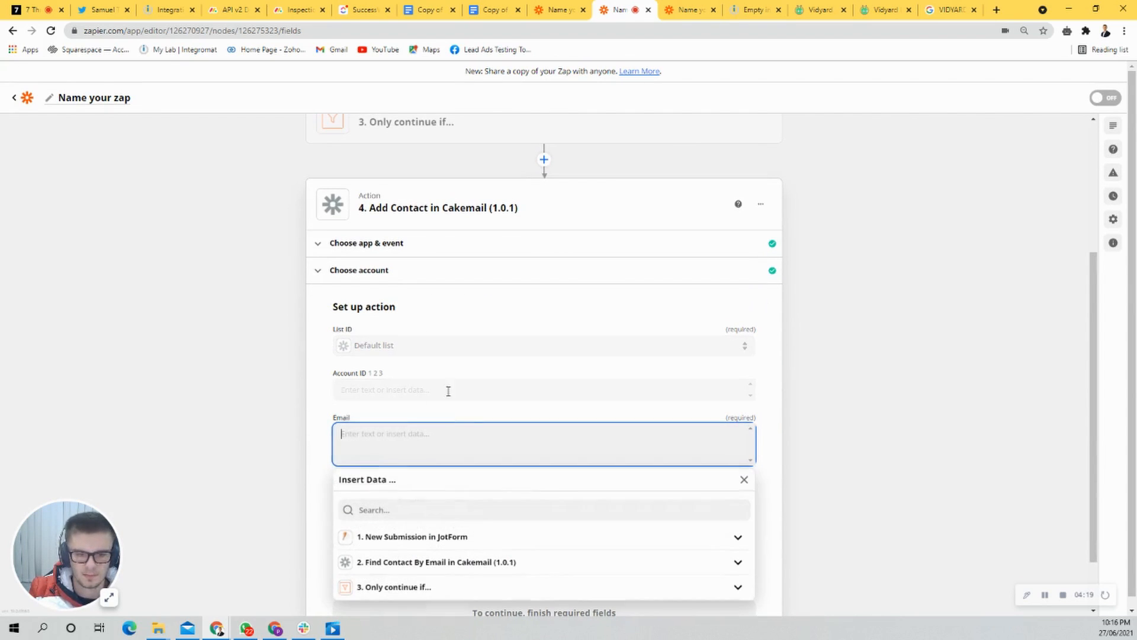
click(417, 505)
text(email)
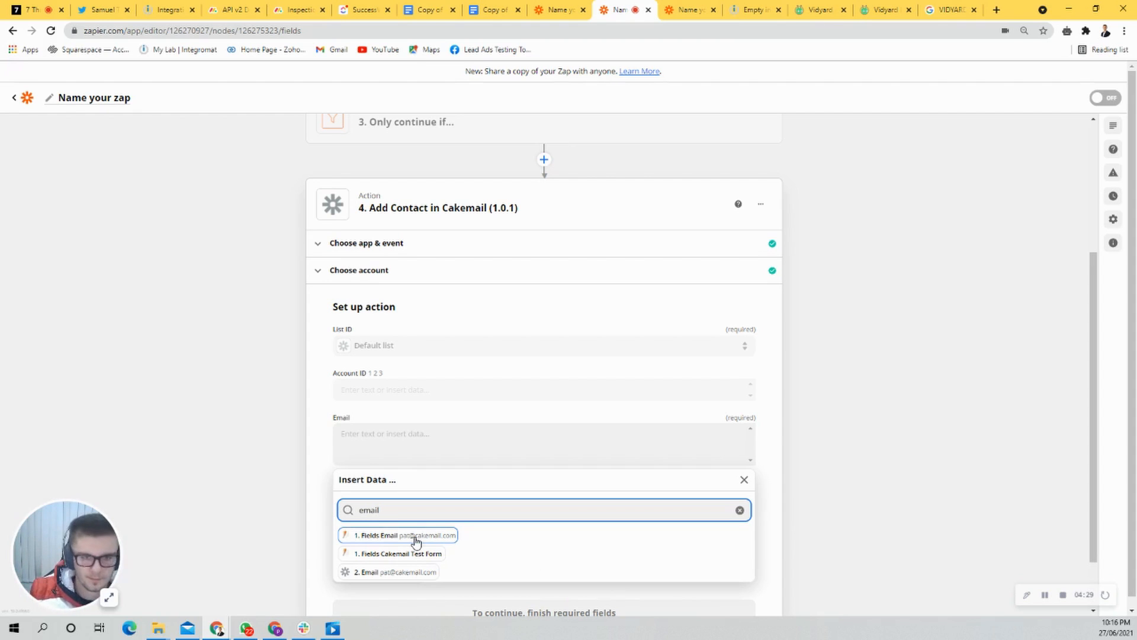
scroll(474, 474, up, 3)
scroll(490, 341, down, 4)
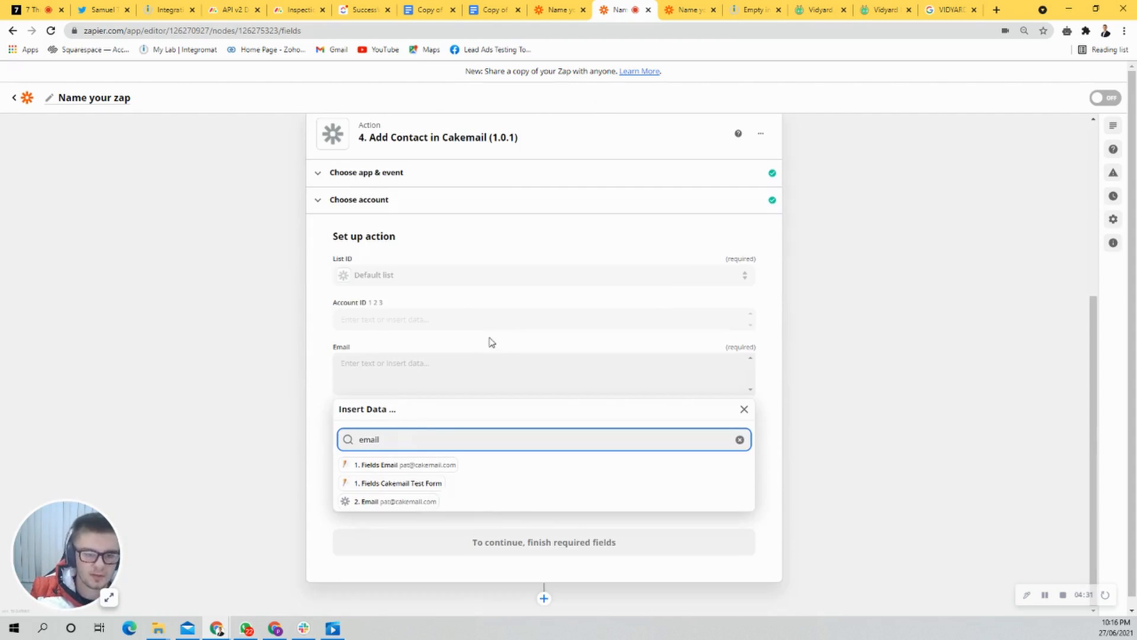
click(401, 465)
scroll(617, 356, up, 4)
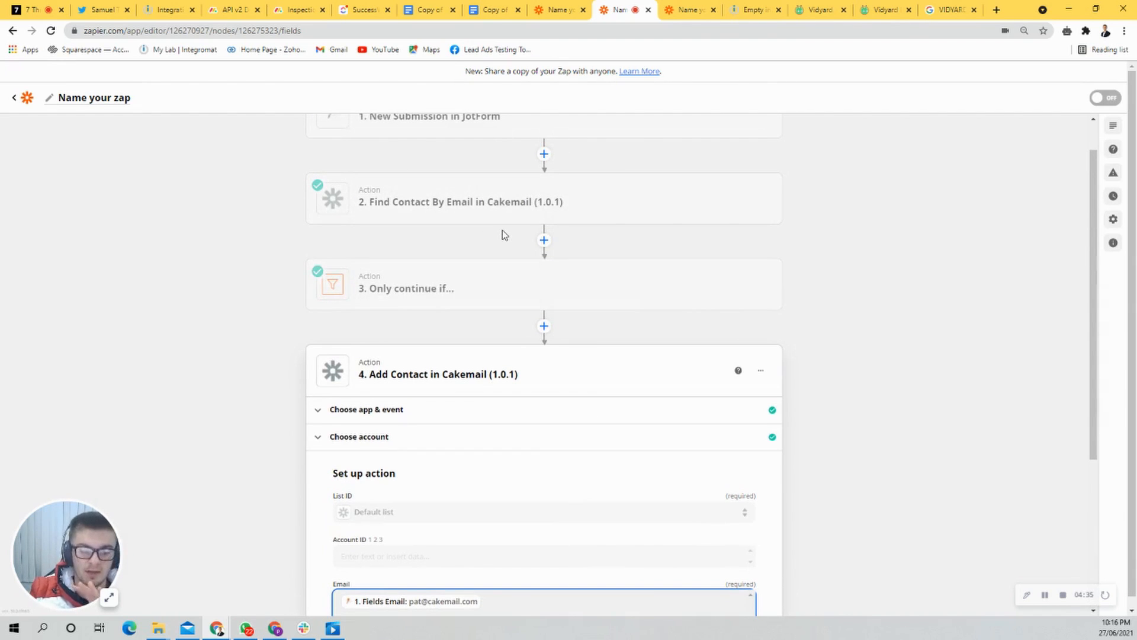
scroll(414, 389, down, 4)
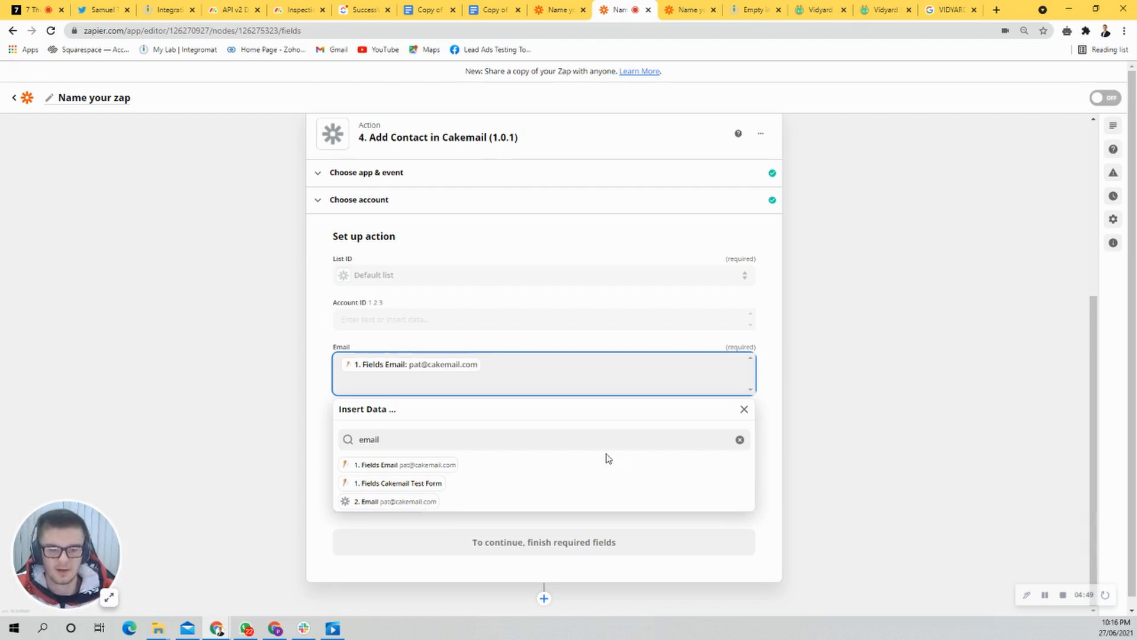
click(854, 371)
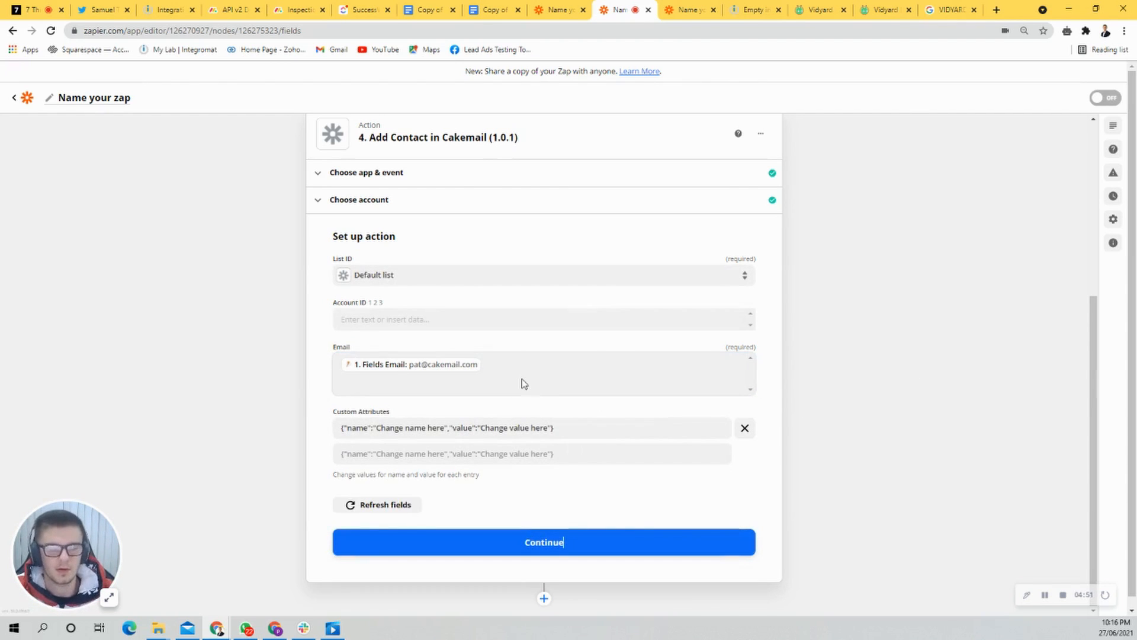
Step: Set the custom attribute's name to hello and its value to the tester's first name followed by testing 123, and finish the setup
drag(445, 429, 378, 434)
text(hello)
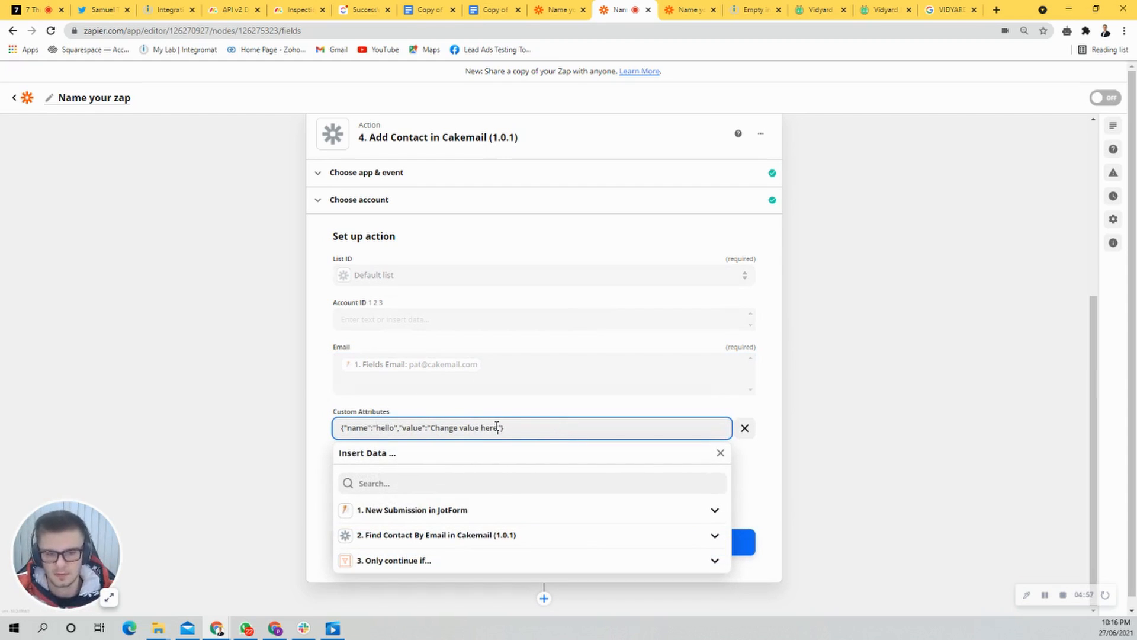
drag(497, 427, 434, 426)
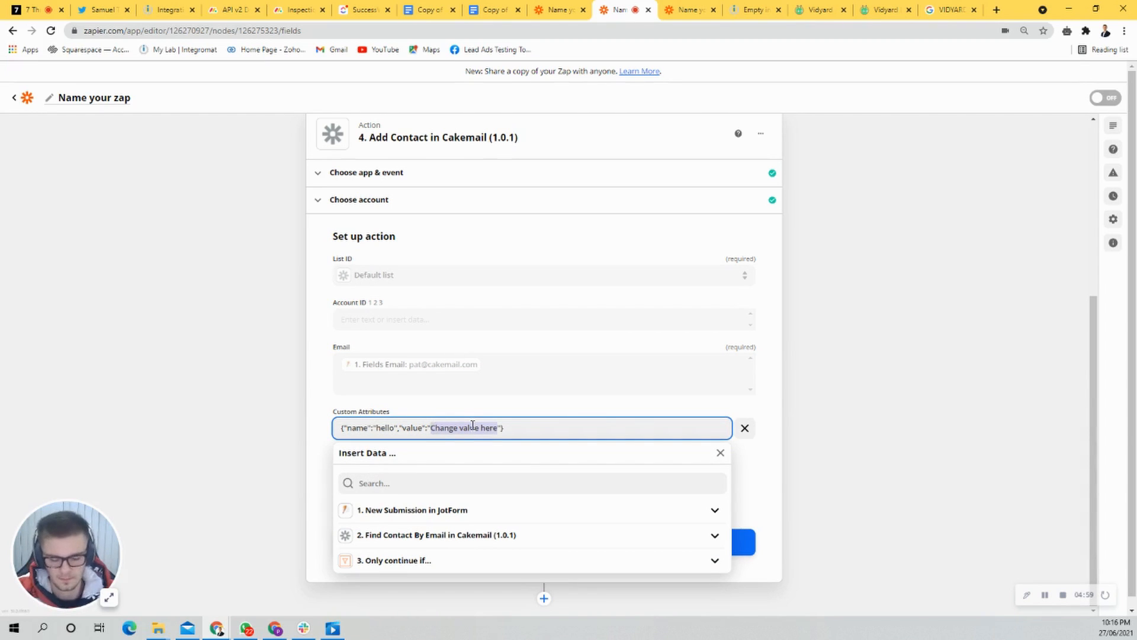
text(pat testi)
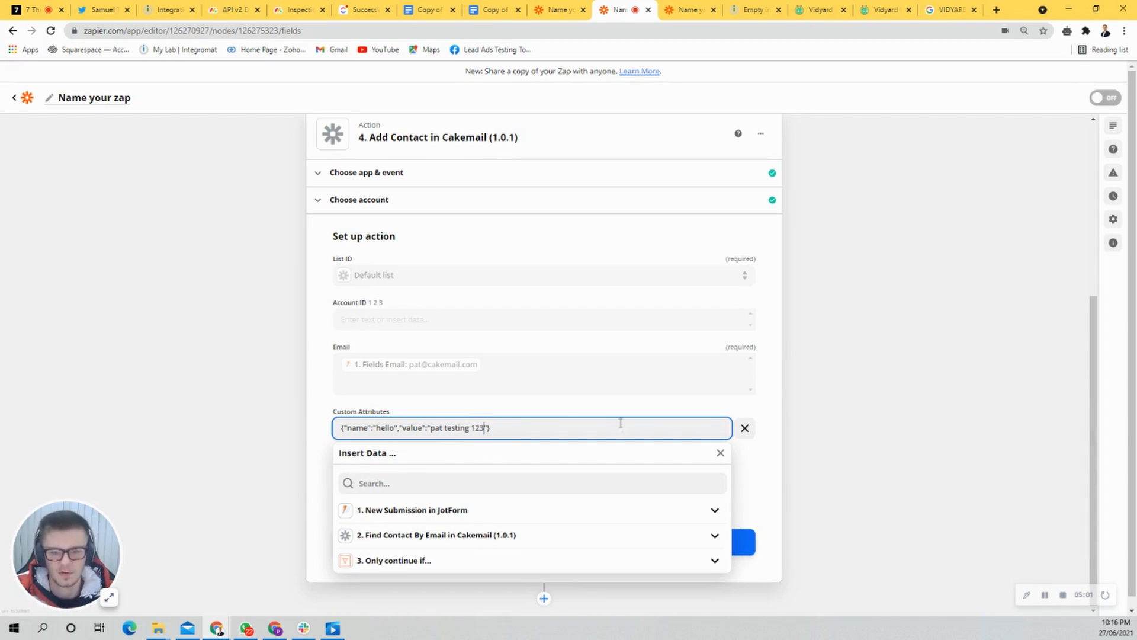
click(862, 431)
click(558, 538)
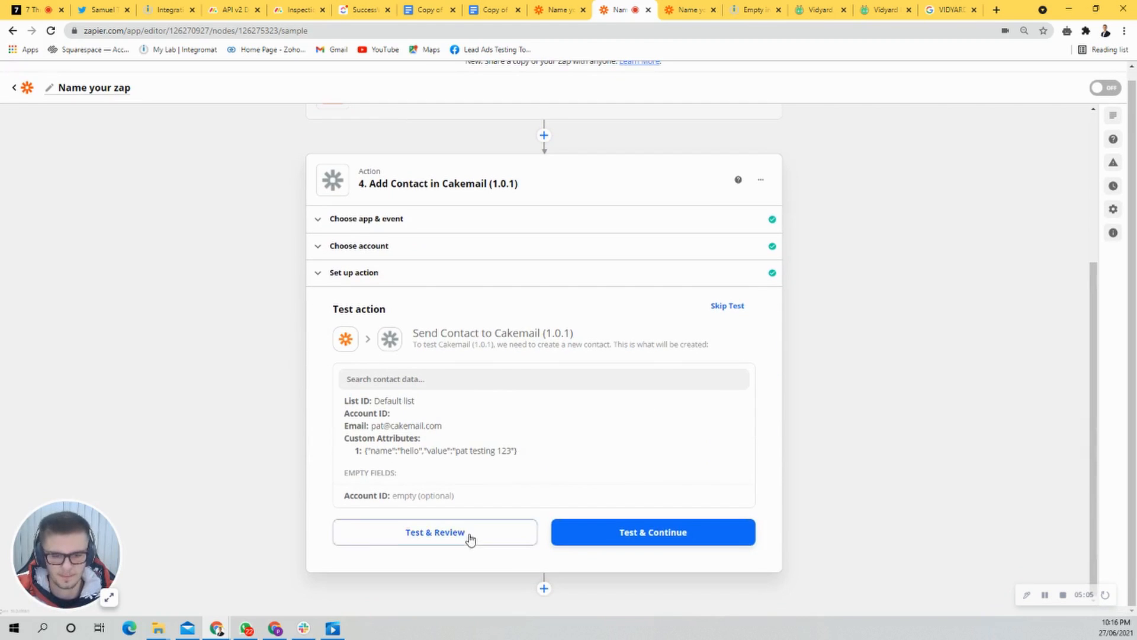
Step: Test the new Add Contact action and review the returned contact data
click(470, 539)
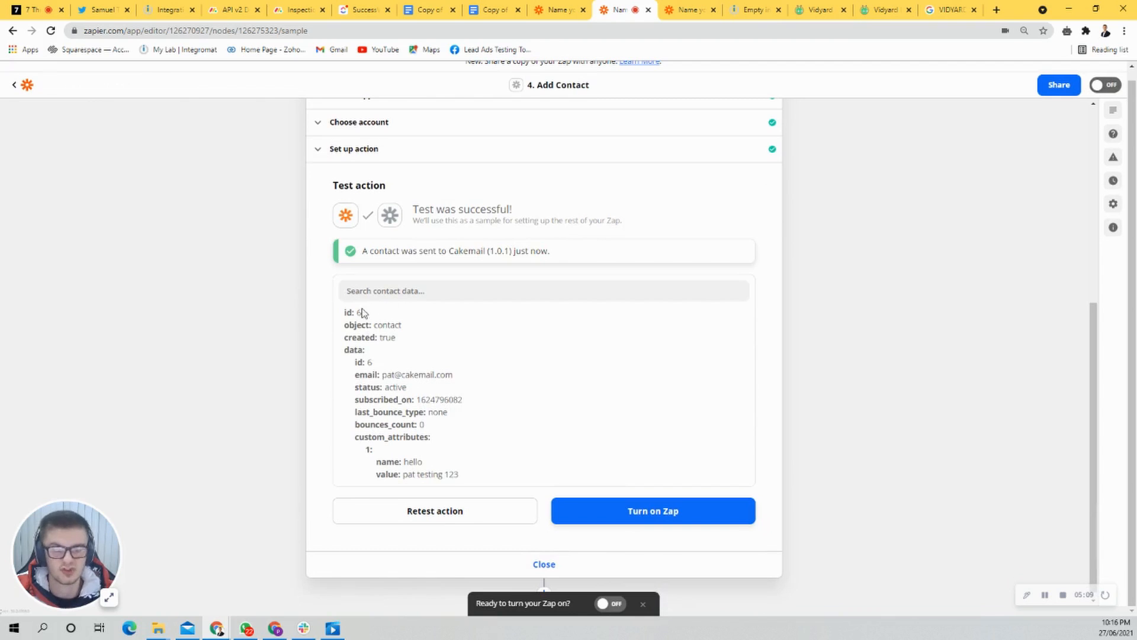
drag(344, 315, 487, 426)
click(499, 432)
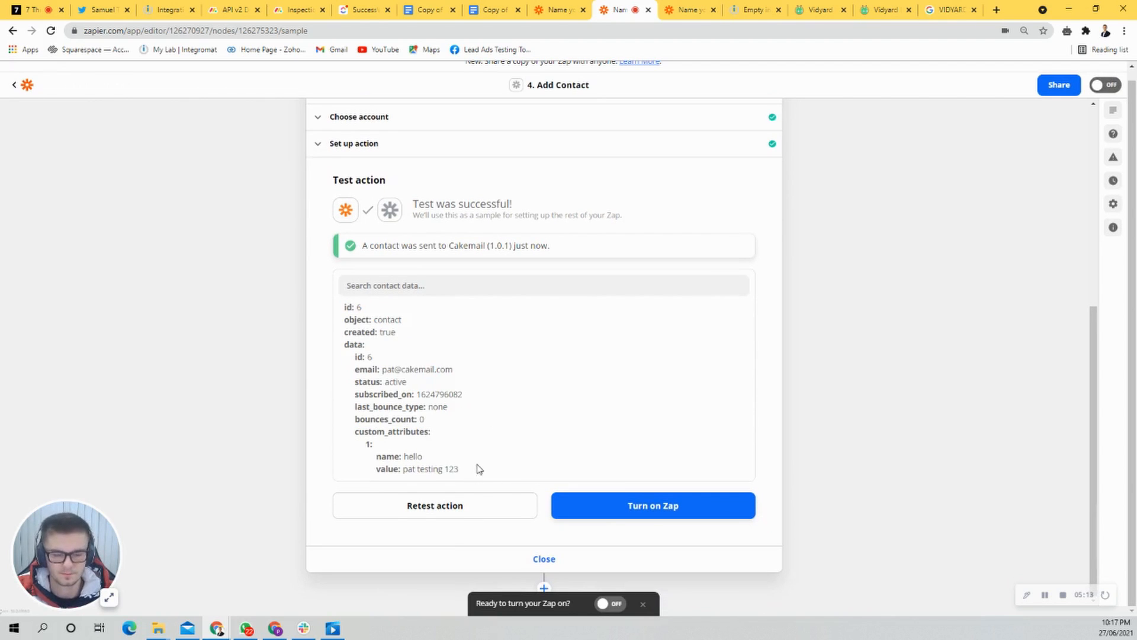
Step: Add a Cakemail (1.0.1) action after Add Contact with the Send transaction email event and continue to its account choice
click(544, 581)
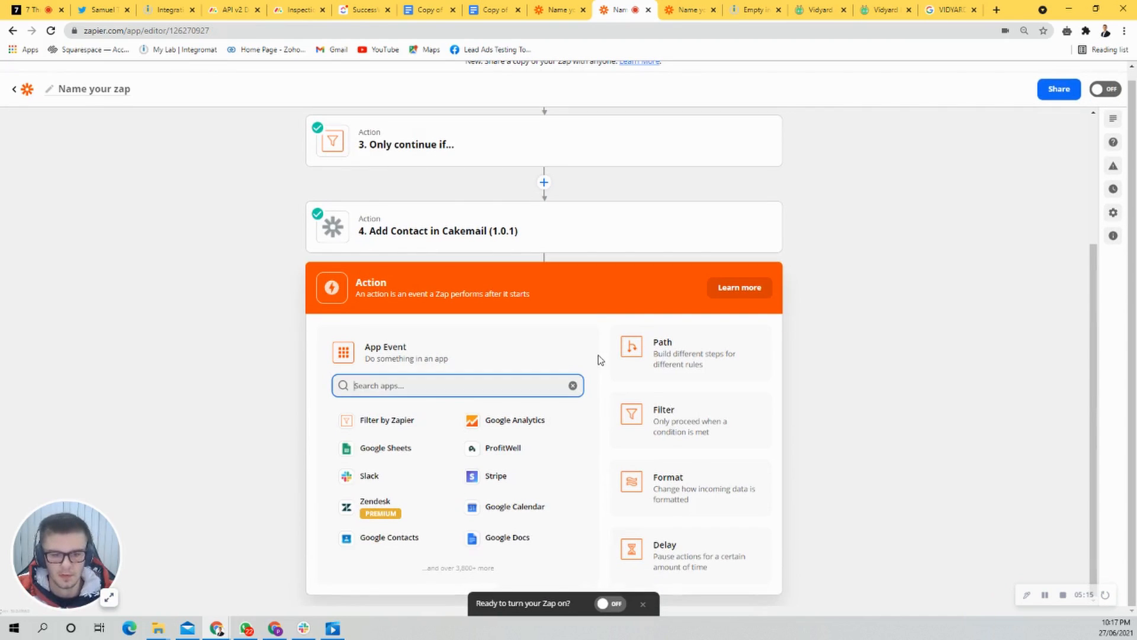
text(cakemail)
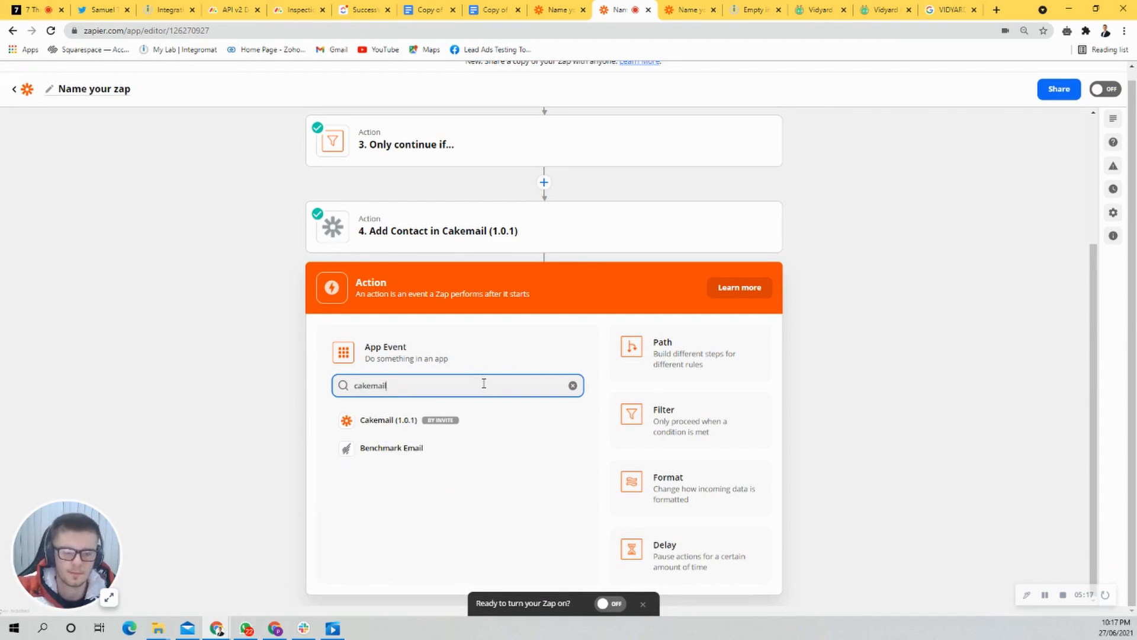
click(368, 427)
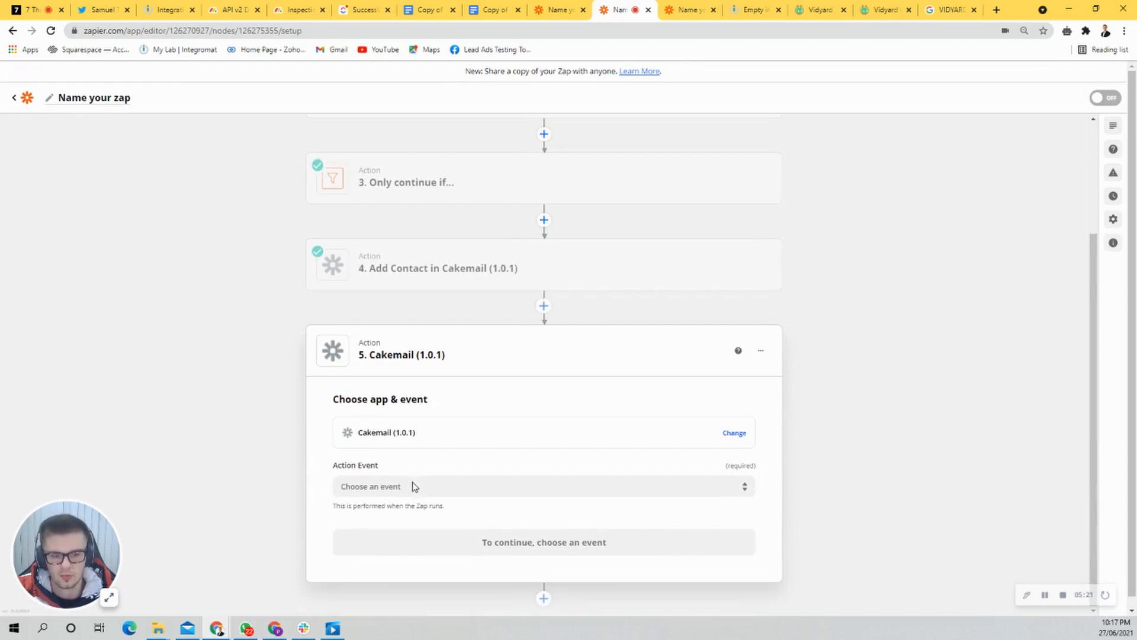
click(406, 484)
click(424, 473)
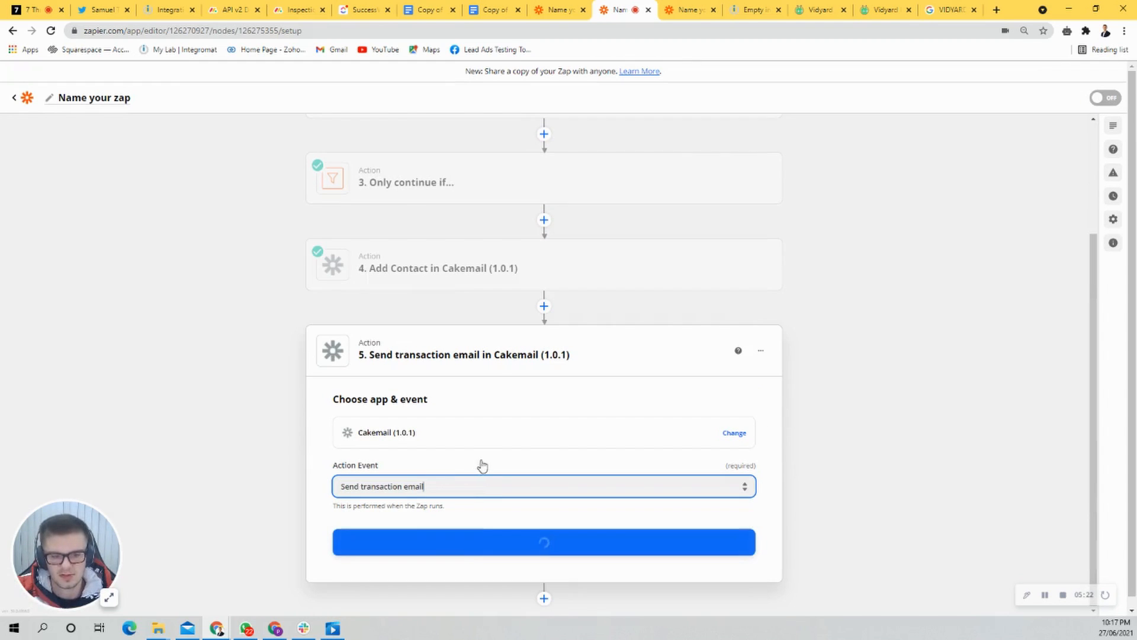
click(483, 549)
Step: Choose the Cakemail (1.0.1) account for the Send transaction email action and continue to its setup
click(536, 500)
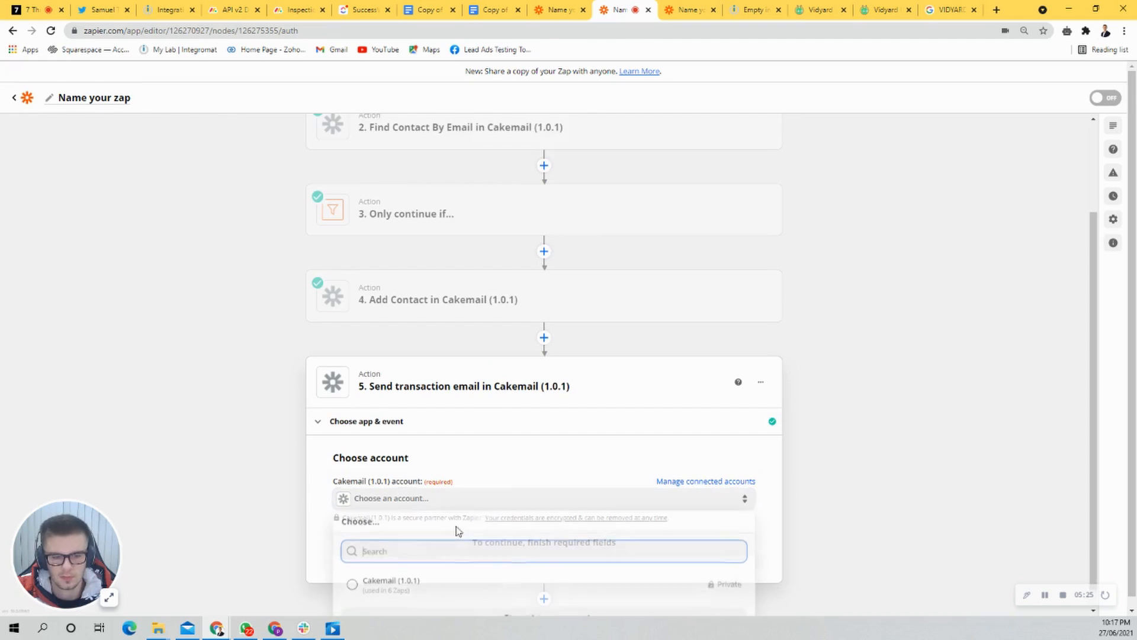
click(400, 584)
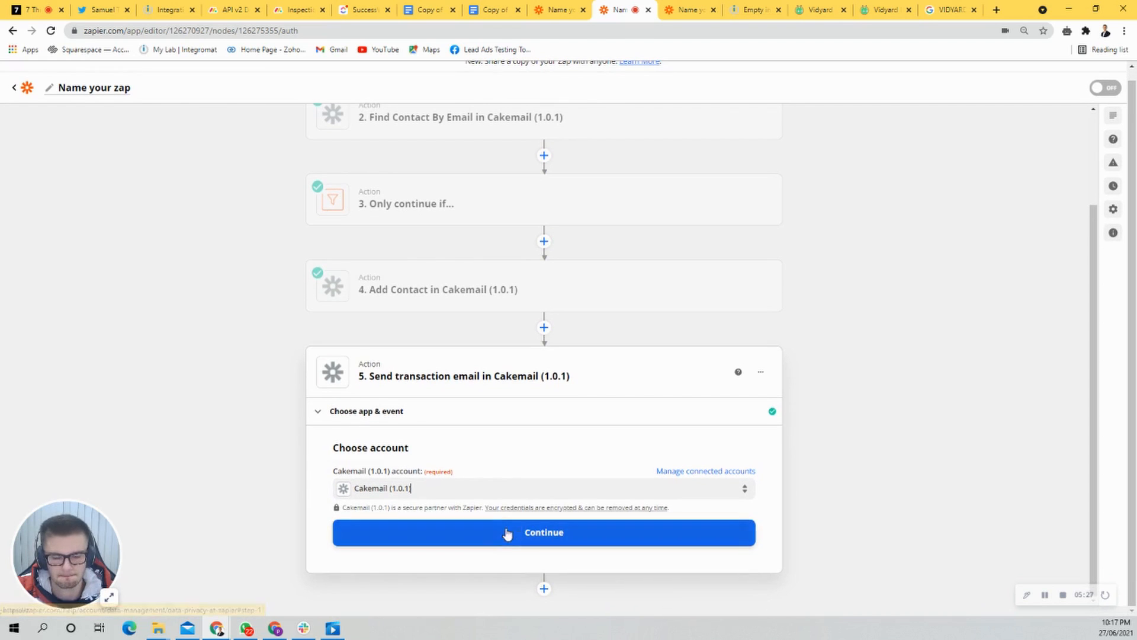
click(513, 535)
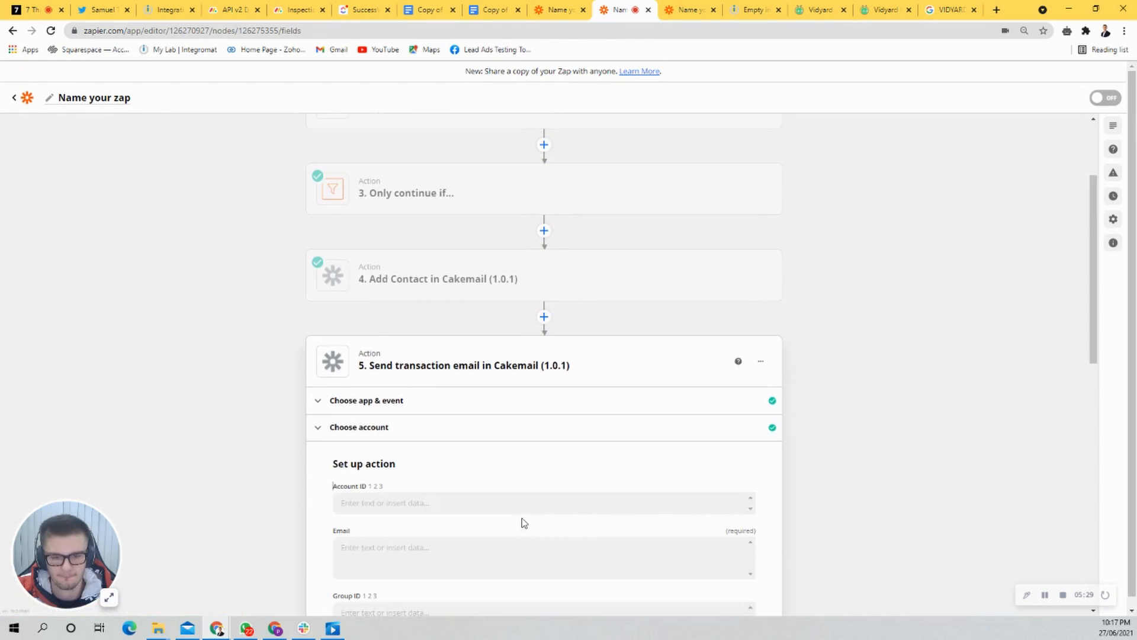
Step: Map the transaction email's Email field to the Email returned by the Find Contact By Email step
click(436, 439)
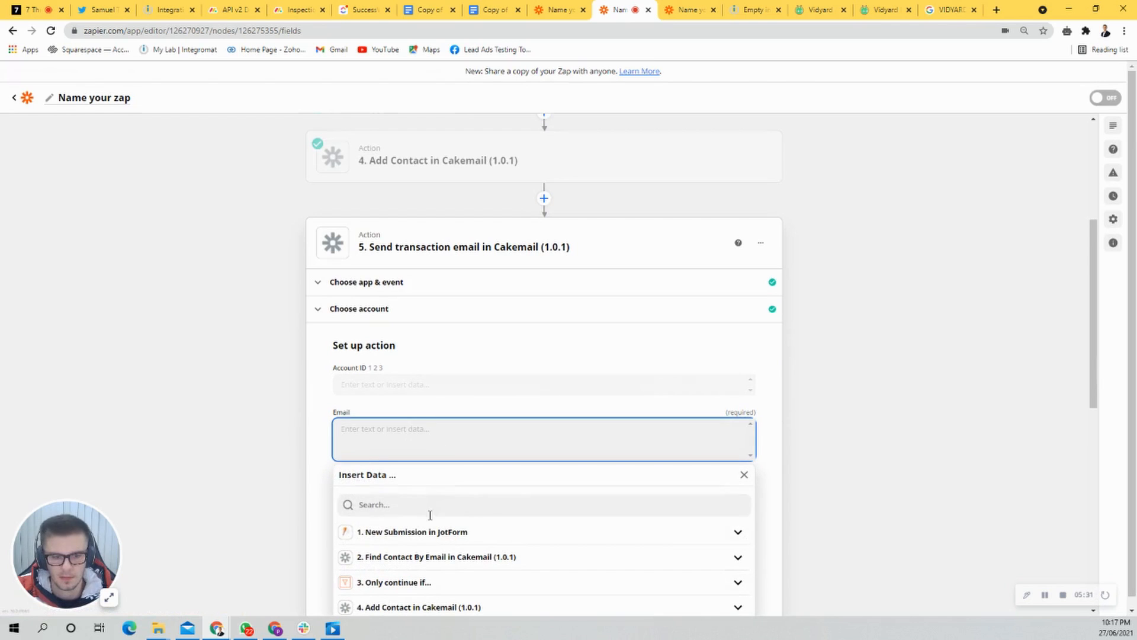
click(841, 433)
scroll(818, 435, down, 1)
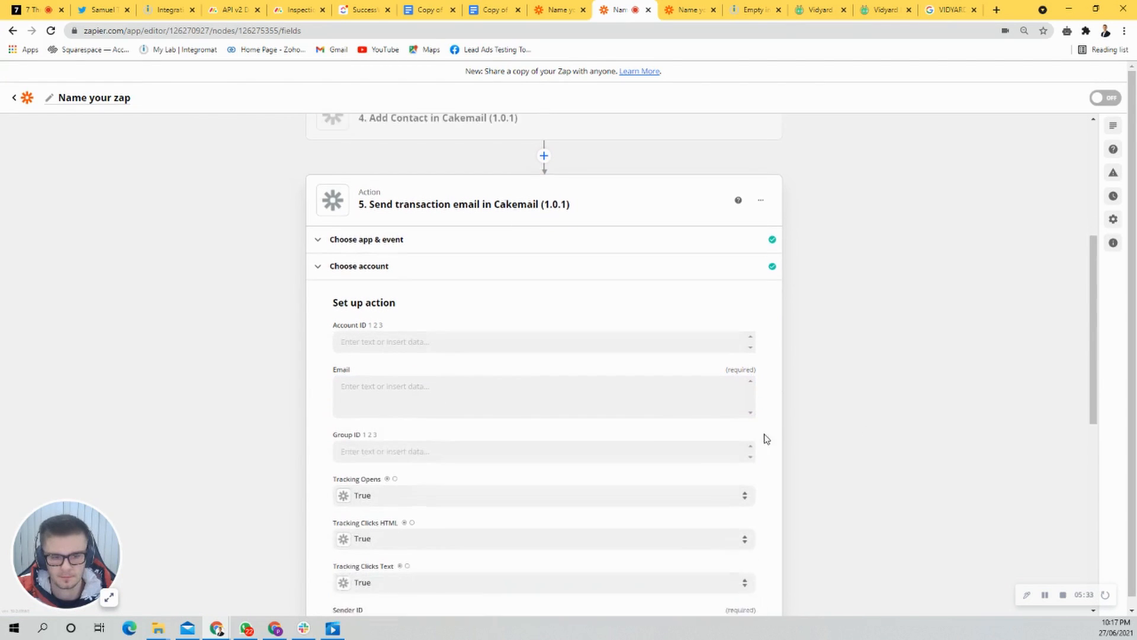
click(524, 386)
click(431, 497)
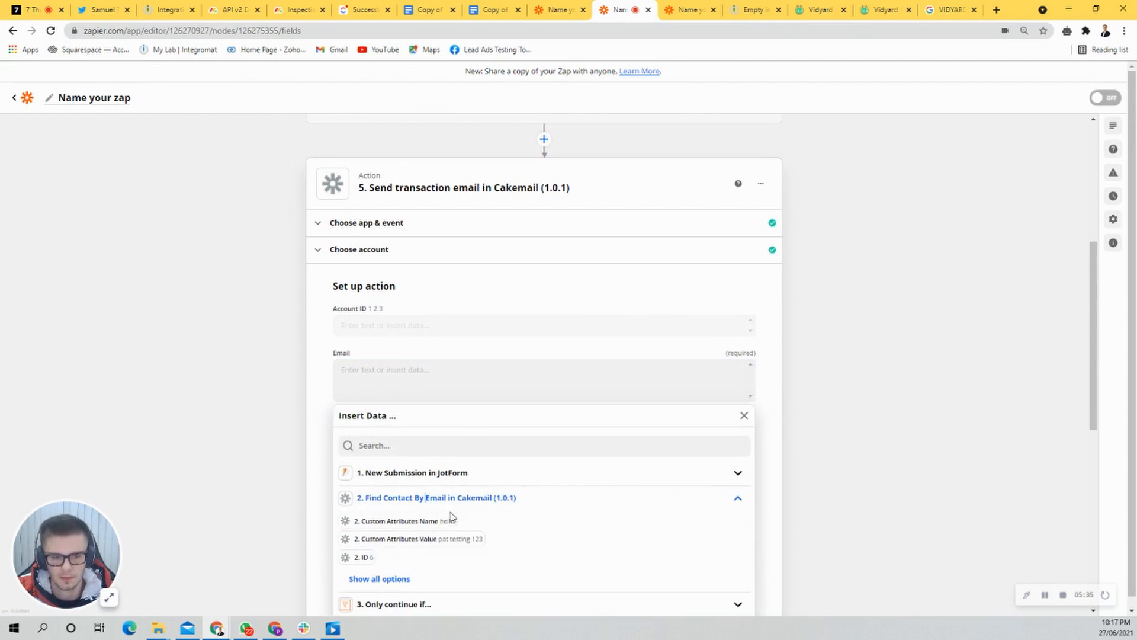
click(389, 578)
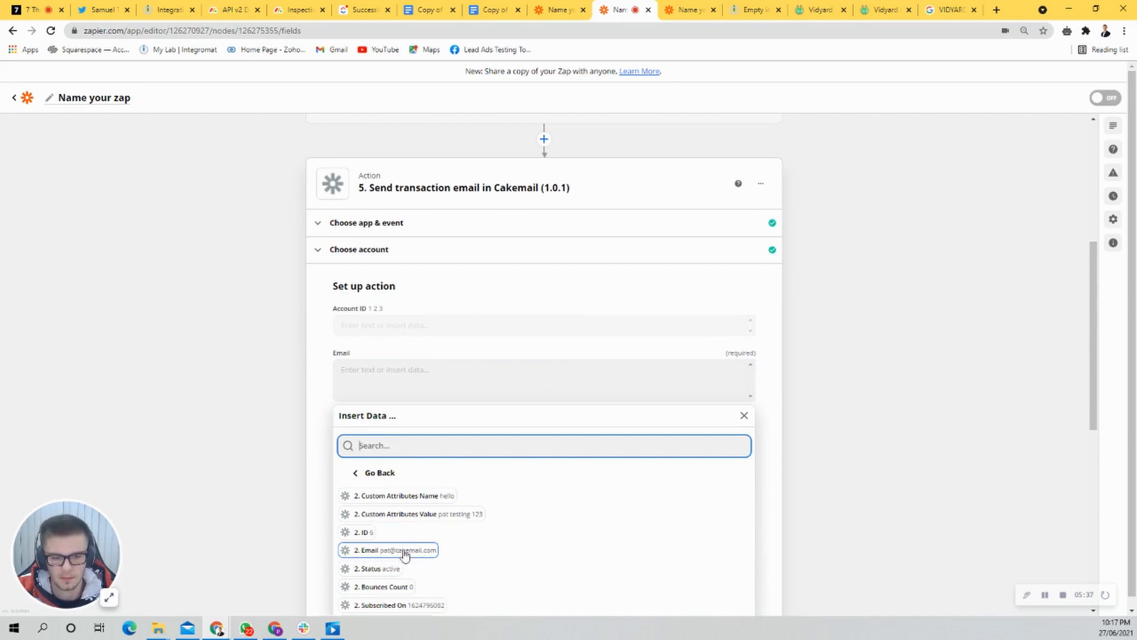
click(396, 550)
click(680, 447)
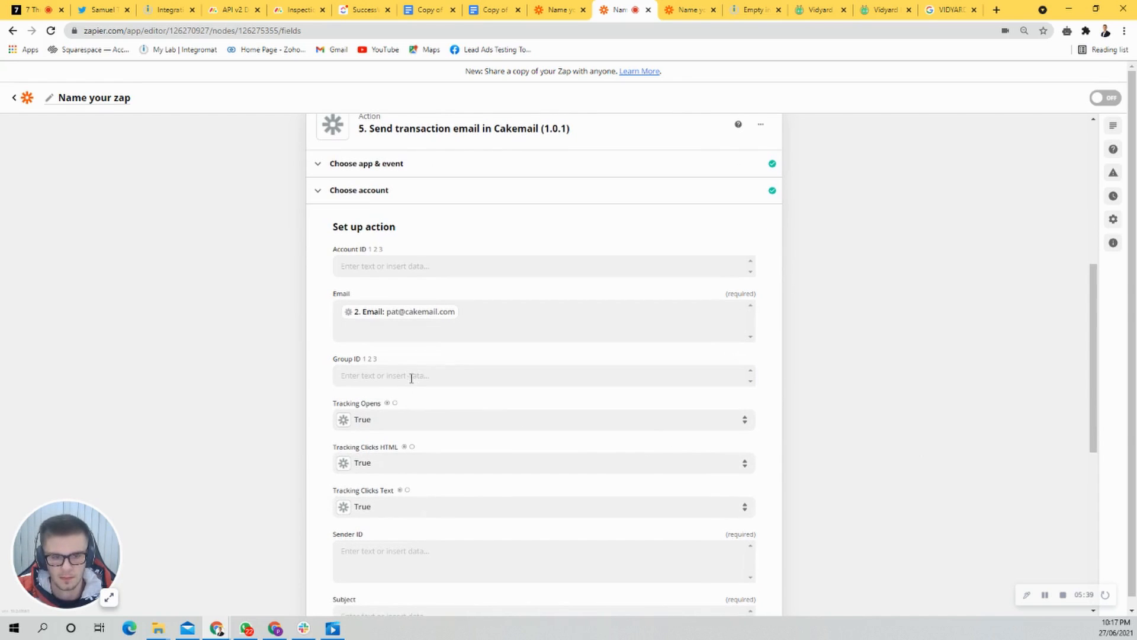
Step: Fill in the transaction email's Sender ID with the test sender's email address
scroll(441, 414, down, 2)
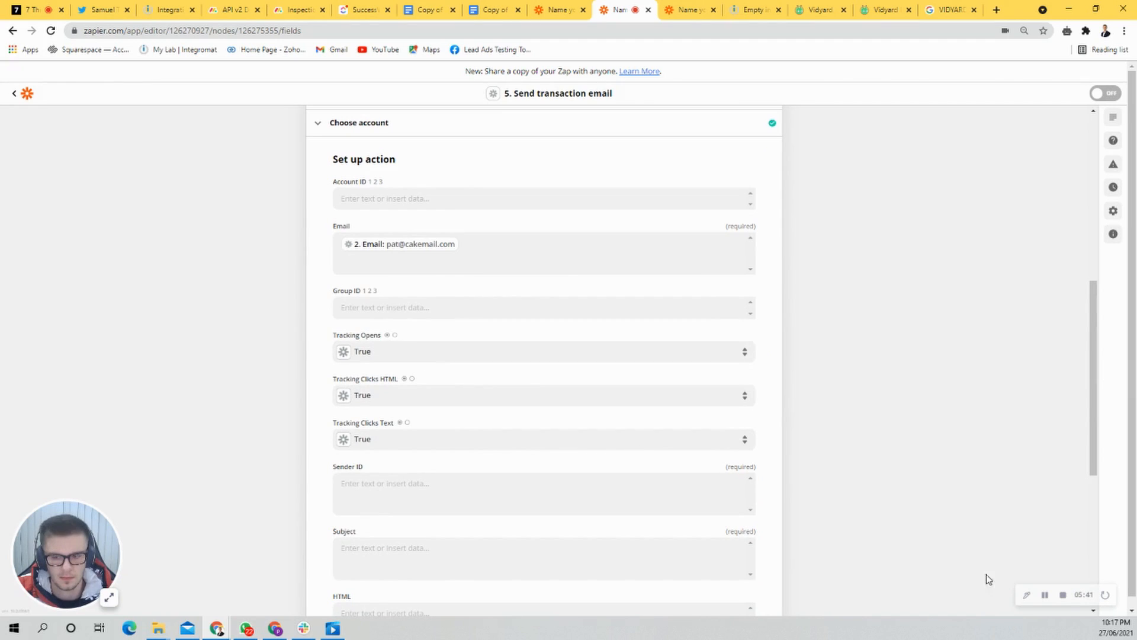
click(1045, 594)
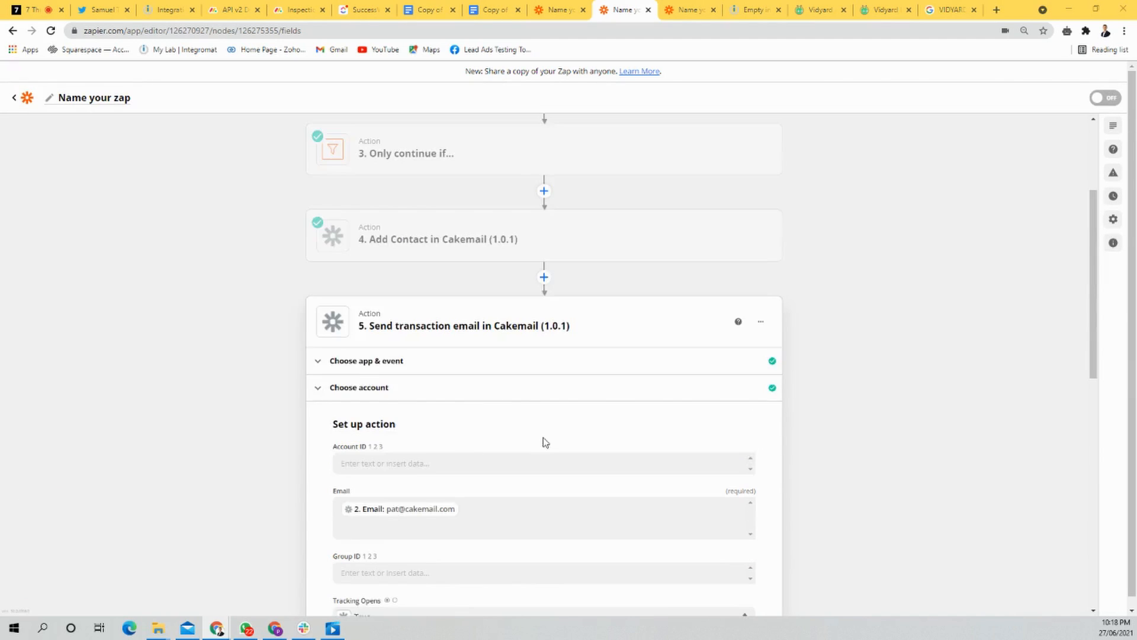
scroll(545, 442, down, 4)
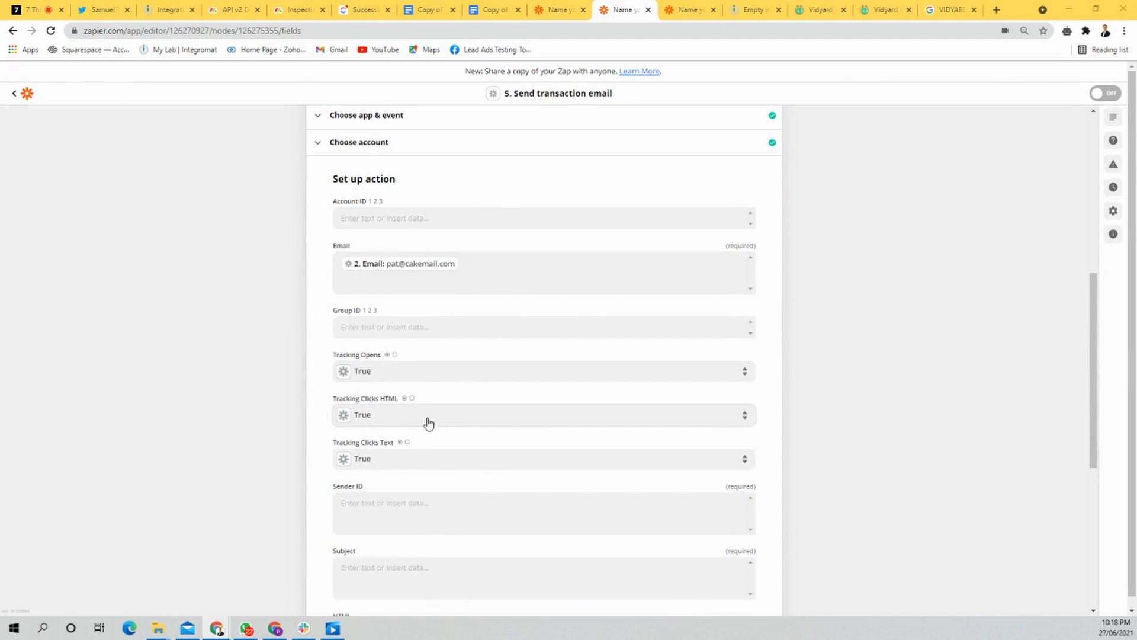
scroll(386, 401, down, 1)
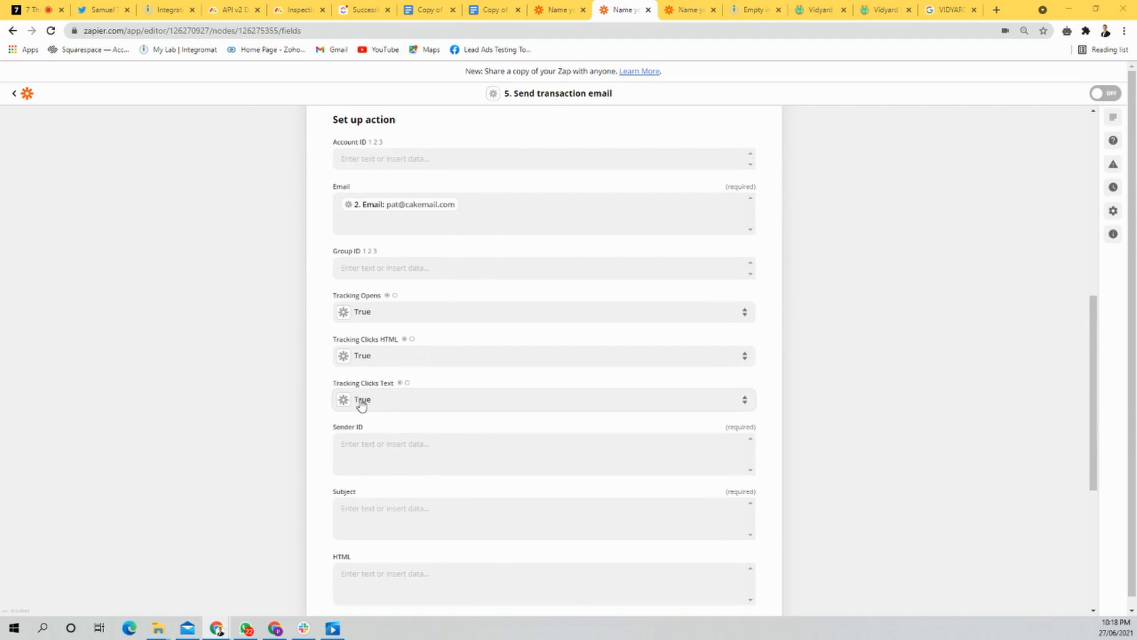
scroll(404, 398, down, 1)
click(408, 397)
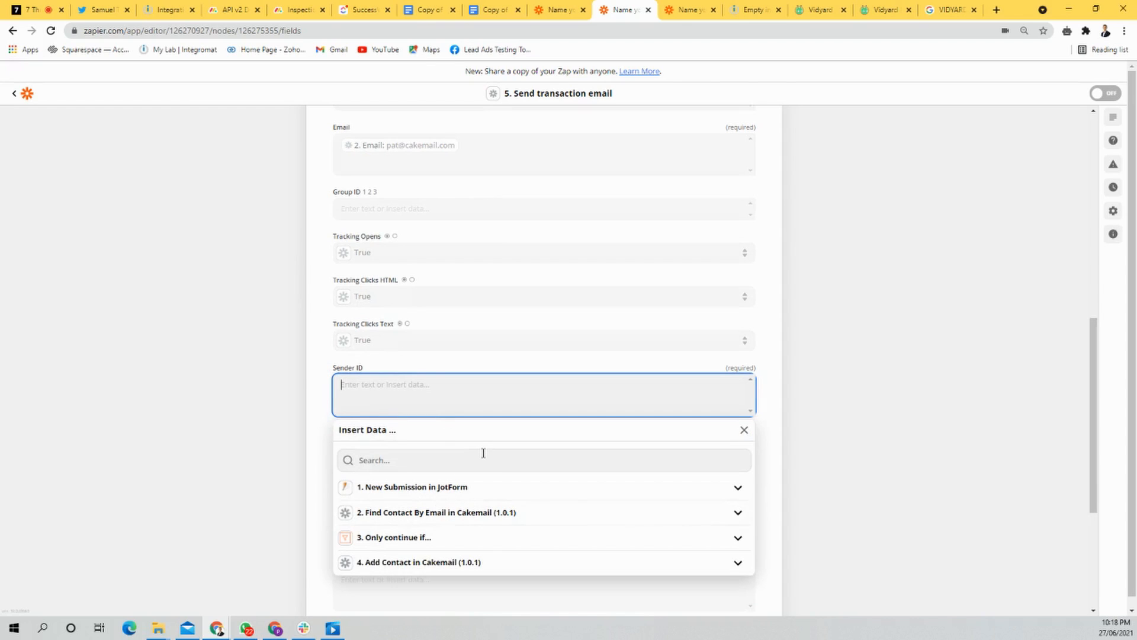
click(794, 400)
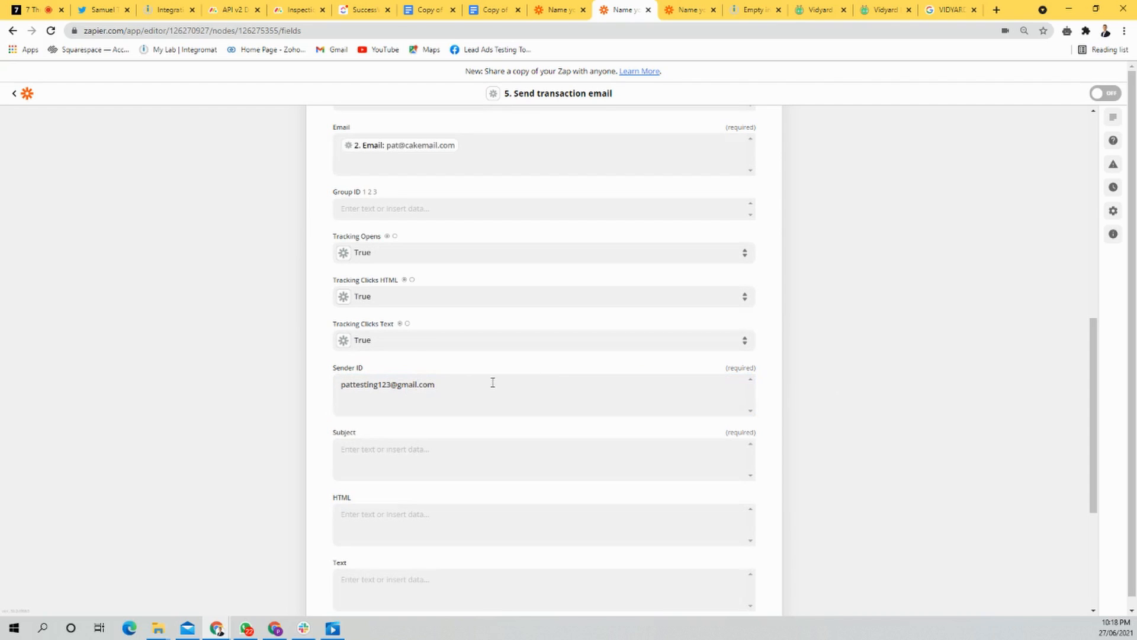
scroll(323, 529, down, 2)
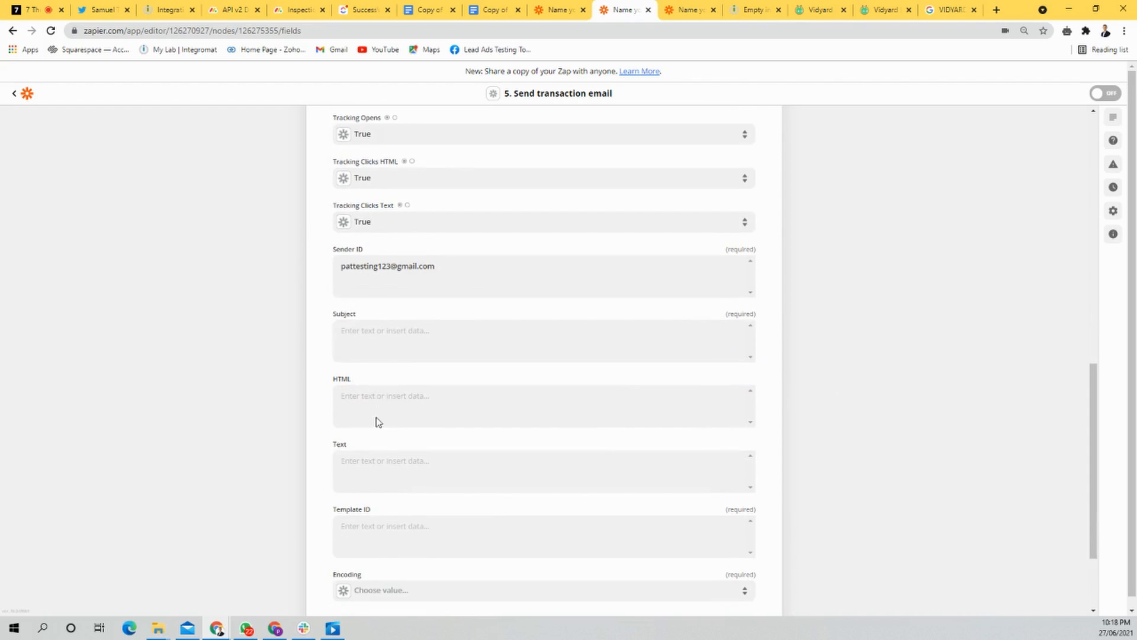
click(346, 330)
click(930, 371)
scroll(472, 391, down, 2)
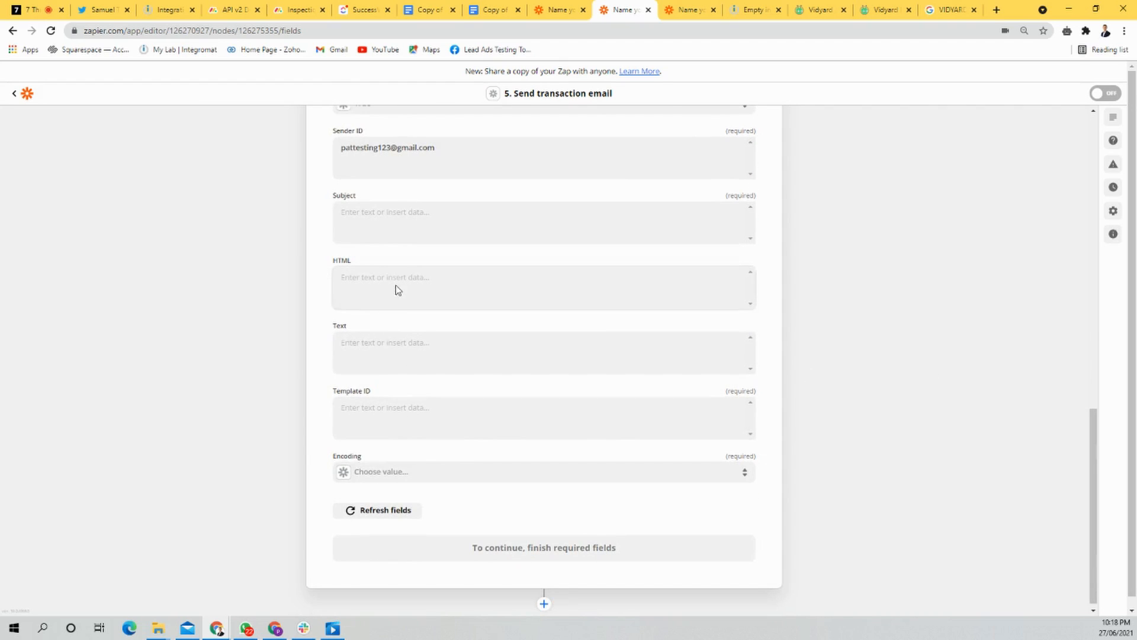
click(431, 296)
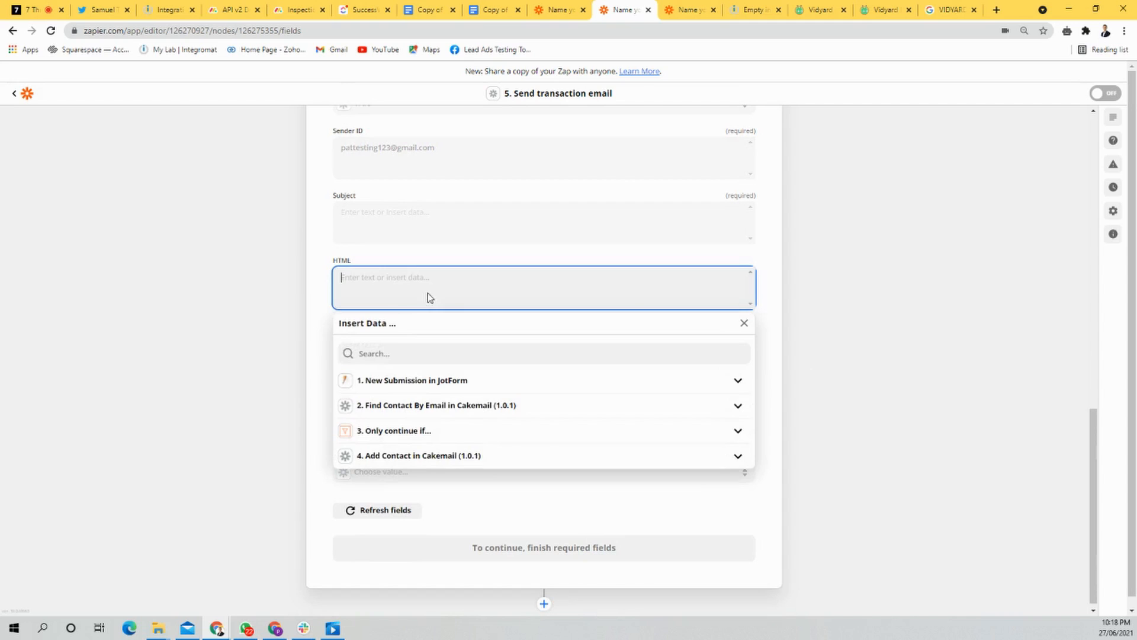
click(760, 303)
Step: Start the transaction email's Text body with the line "Welcome to Cakemail," followed by a blank line
click(349, 341)
text(fjdlsaif)
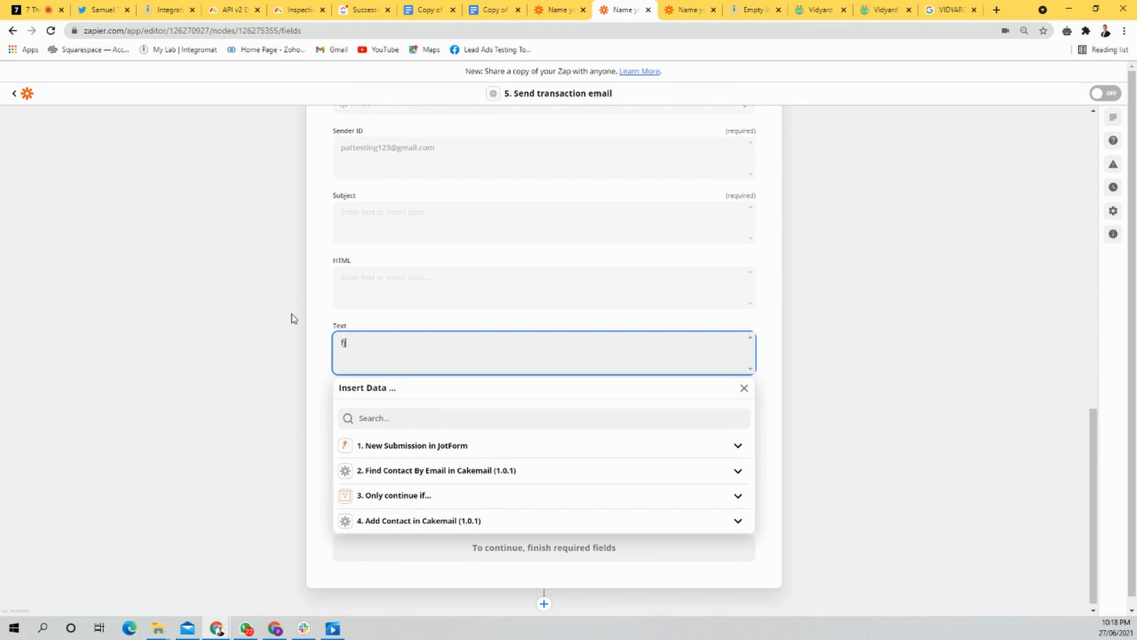
key(Return)
key(BackSpace)
key(BackSpace)
key(BackSpace)
key(BackSpace)
key(BackSpace)
key(BackSpace)
text(Welcome to Cakemail,)
key(Return)
key(Return)
Step: Continue the Text body with "Please let me know if you need any help!" and sign off with "Thanks," and the sender's first name
text(Please)
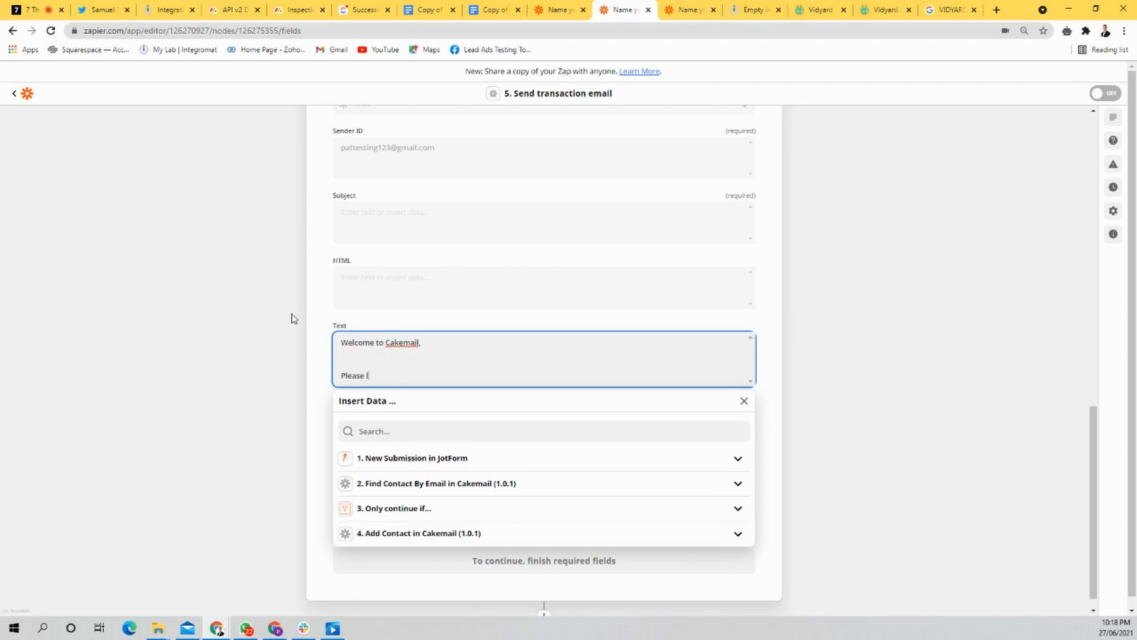
text( let me know if you need any help!)
key(Return)
key(Return)
text(Thanks,)
key(Return)
text(Pat)
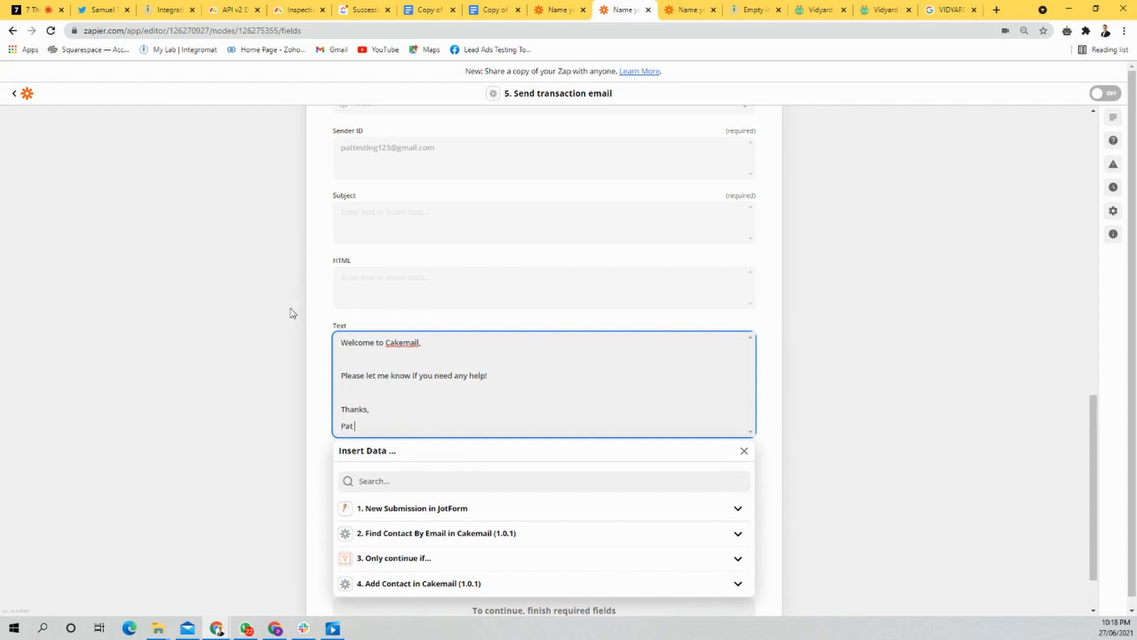
Step: Copy the welcome message from the Text field into the HTML field and put a <br> tag after its first line
click(533, 293)
click(868, 296)
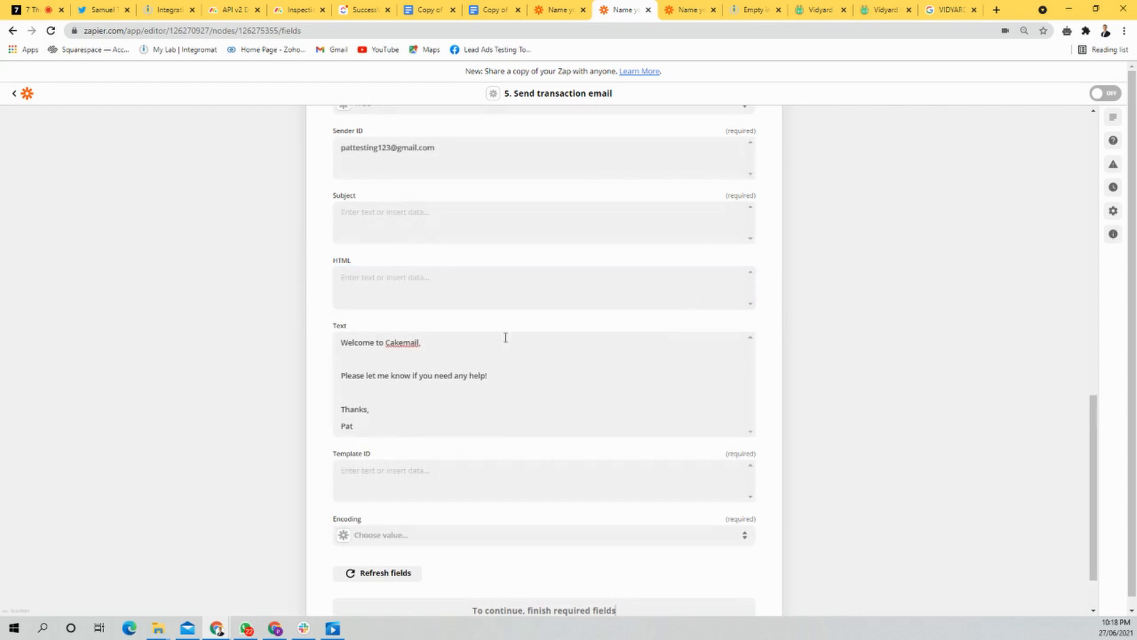
click(464, 343)
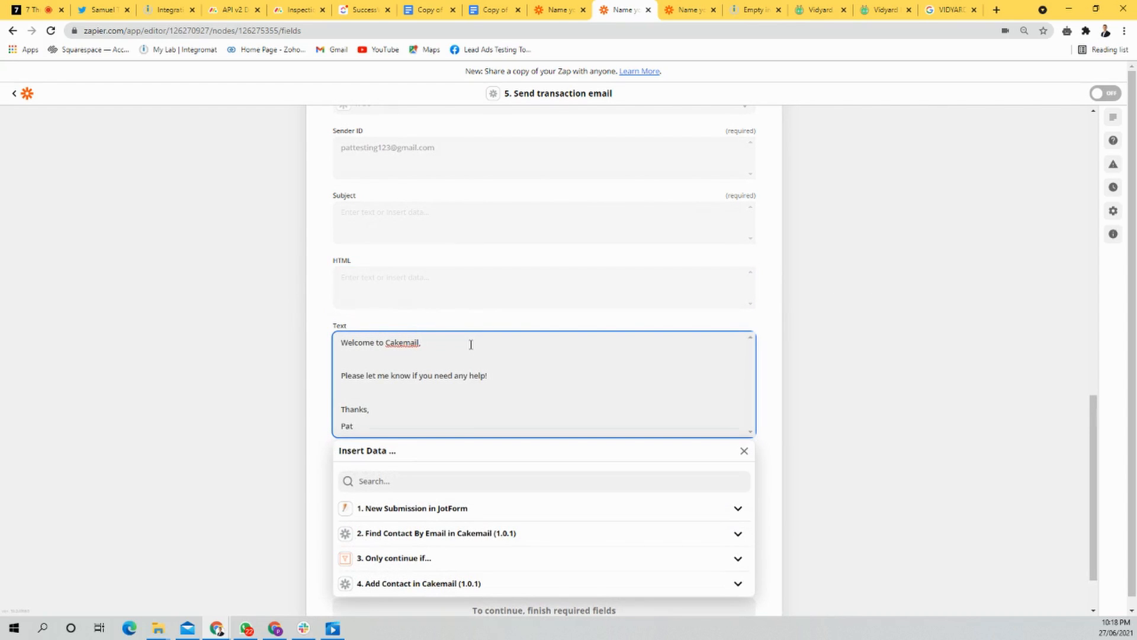
key(ctrl+a)
key(ctrl+x)
click(446, 289)
key(ctrl+v)
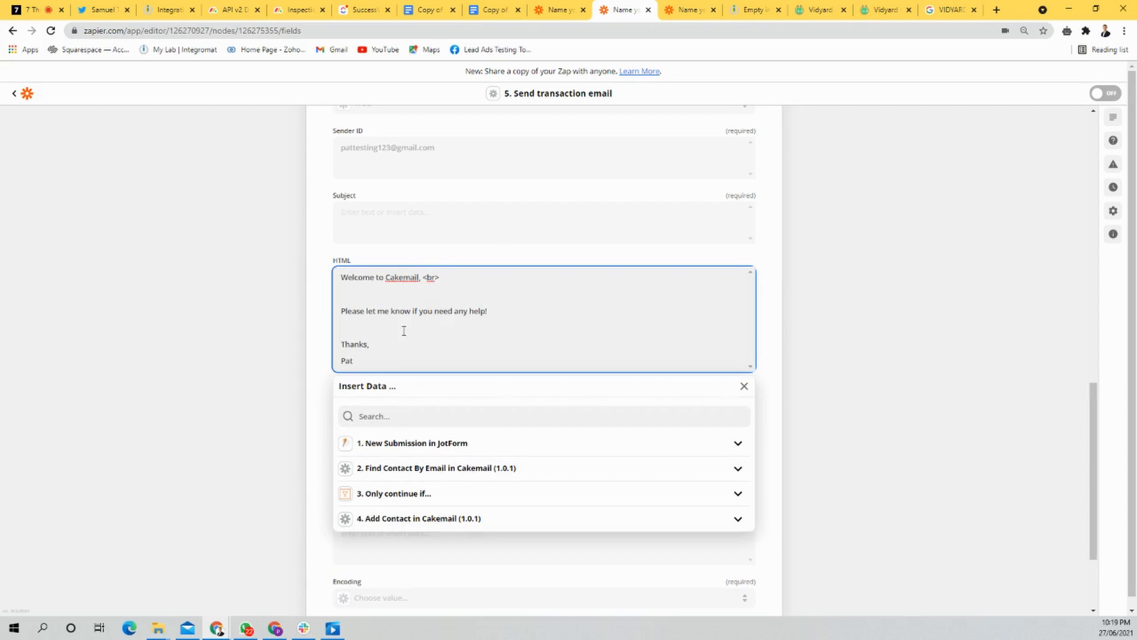
click(817, 336)
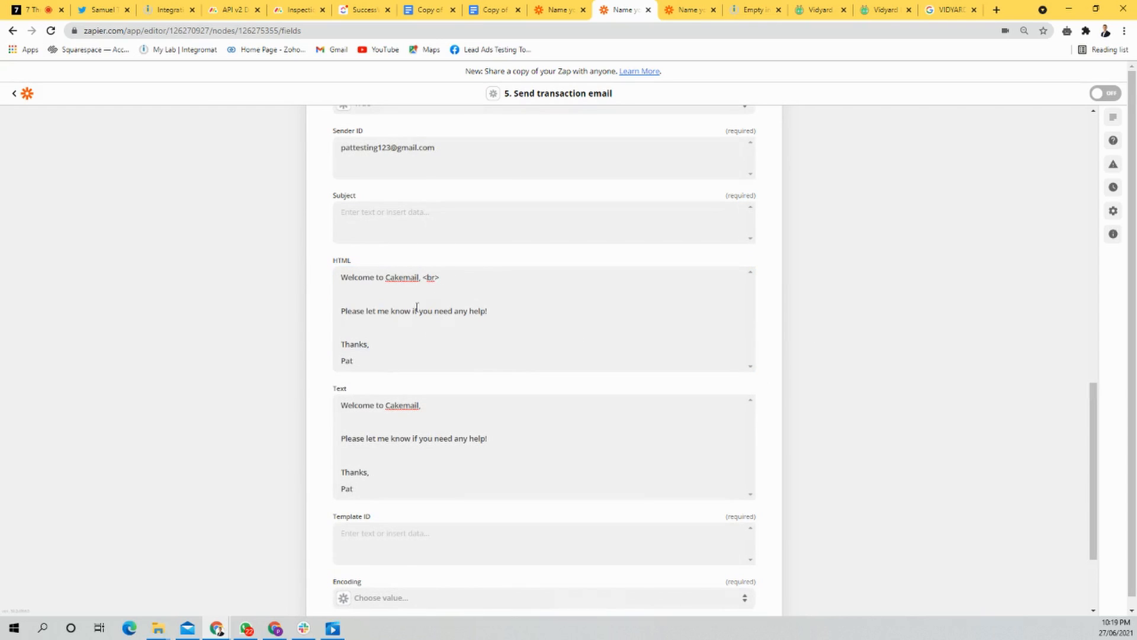
scroll(417, 307, down, 2)
click(412, 417)
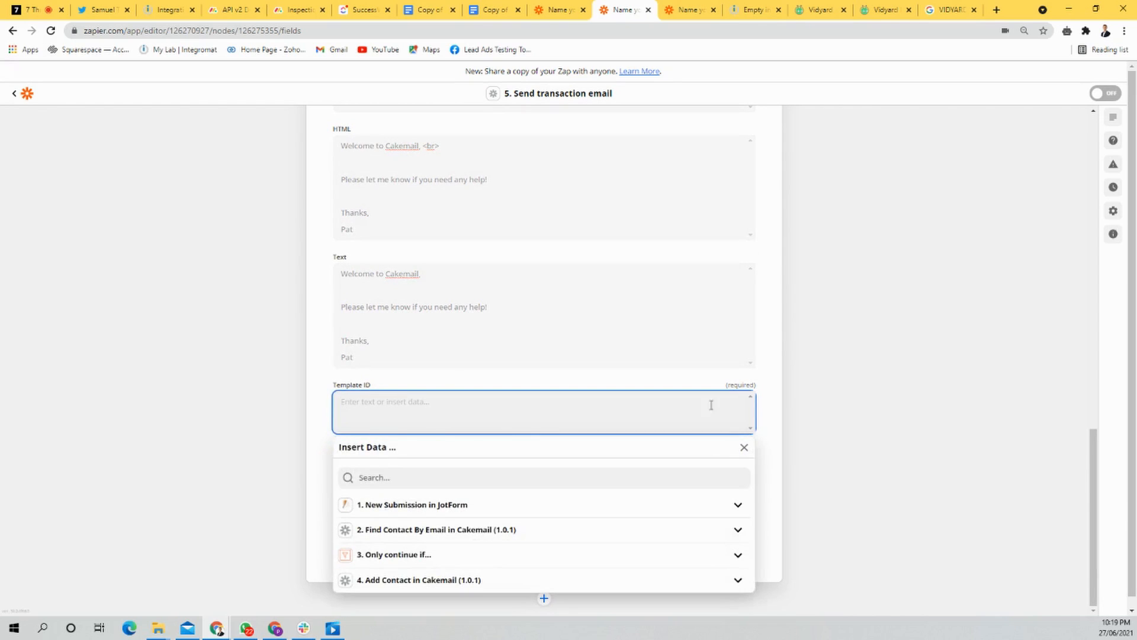
click(894, 403)
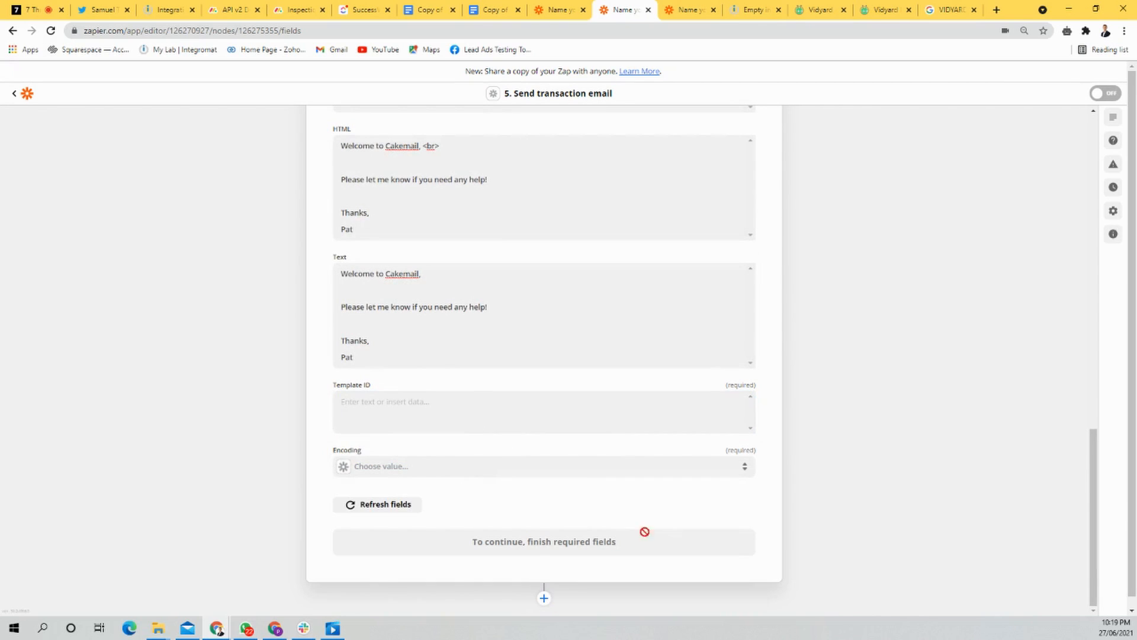
scroll(433, 472, up, 3)
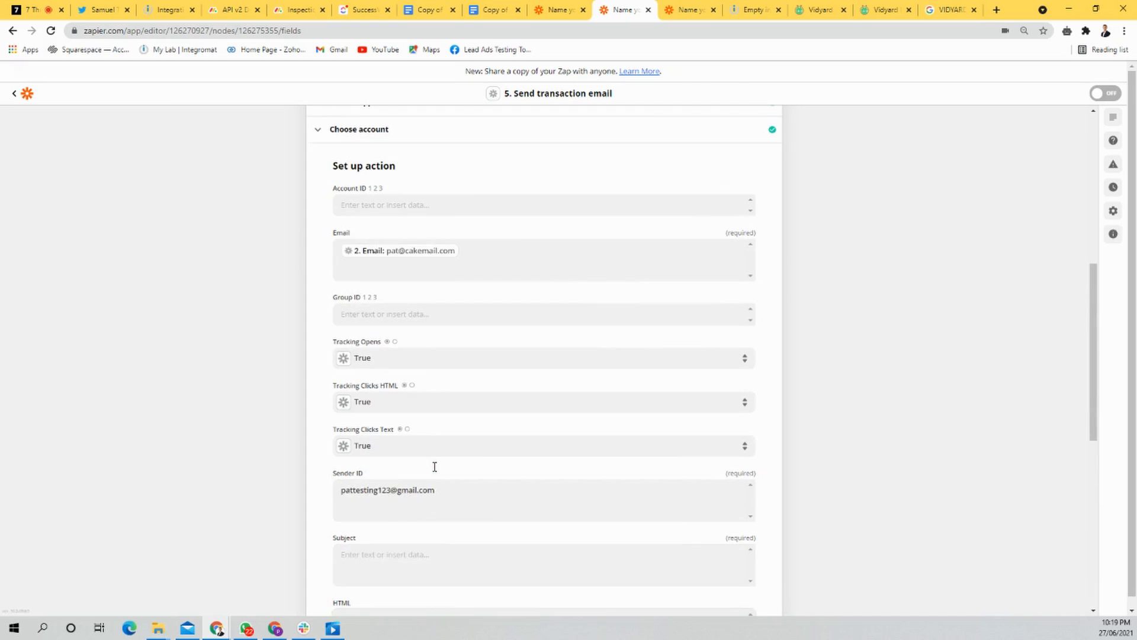
scroll(435, 471, down, 7)
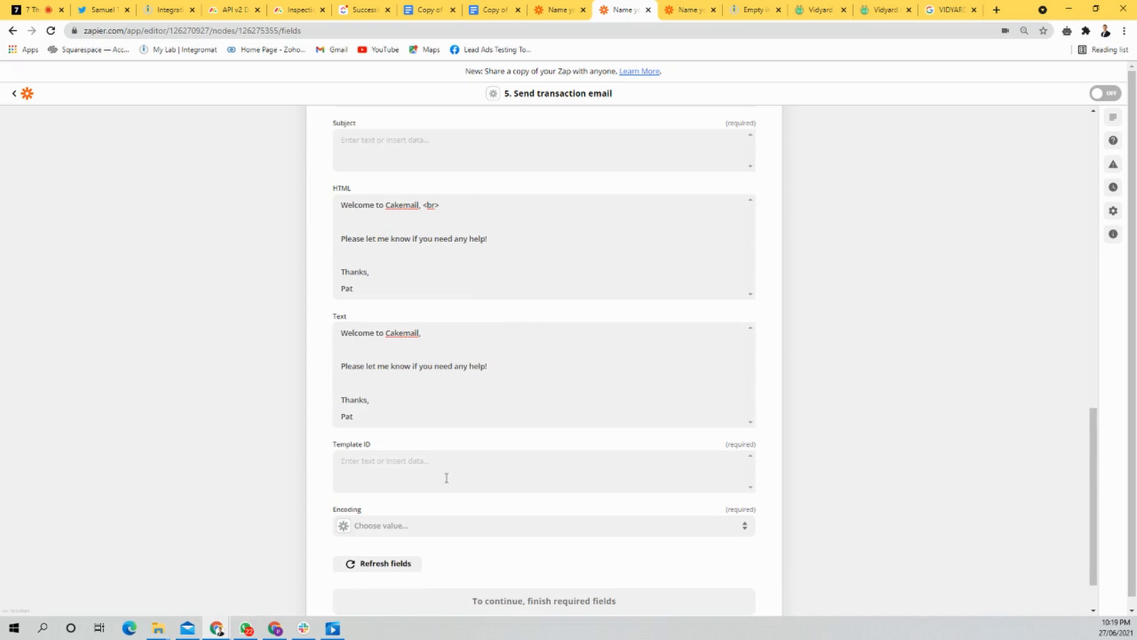
Step: Set the transaction email's Encoding to Iso-2022-Jp
click(435, 525)
scroll(621, 521, down, 3)
scroll(482, 521, down, 5)
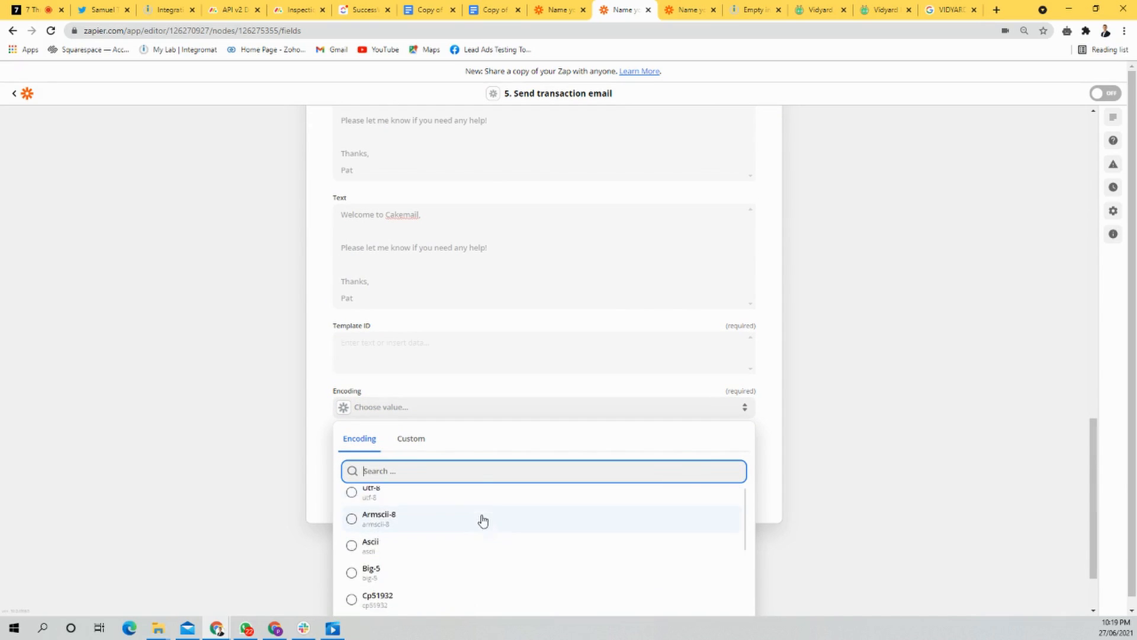
scroll(790, 518, down, 2)
scroll(602, 518, down, 7)
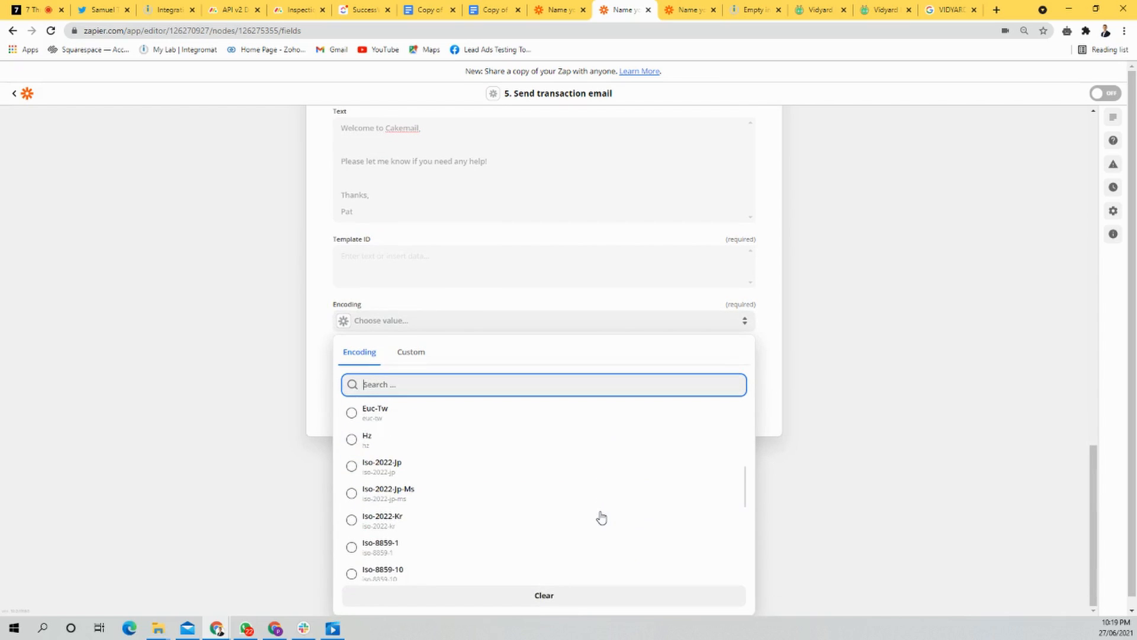
scroll(601, 517, down, 8)
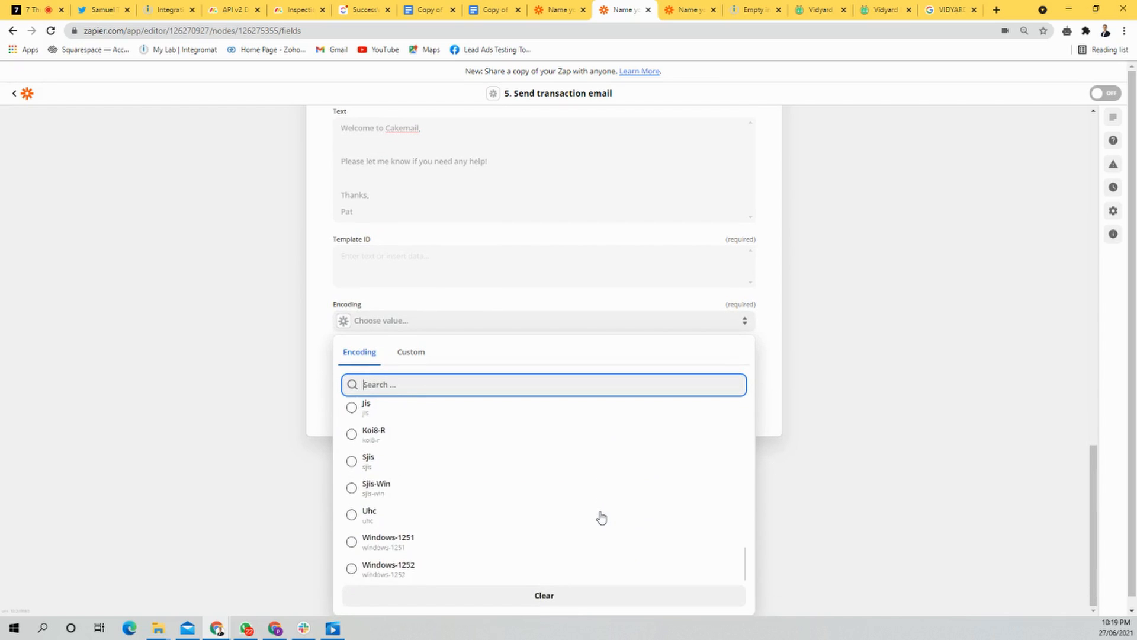
scroll(419, 556, up, 20)
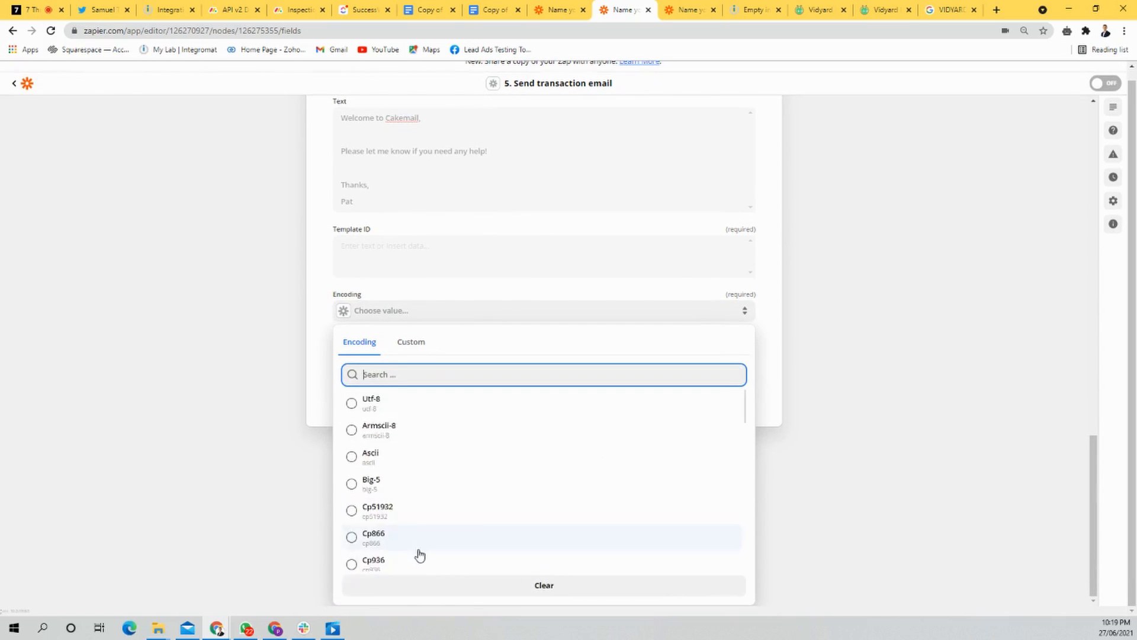
scroll(805, 489, down, 1)
scroll(546, 515, down, 5)
click(417, 457)
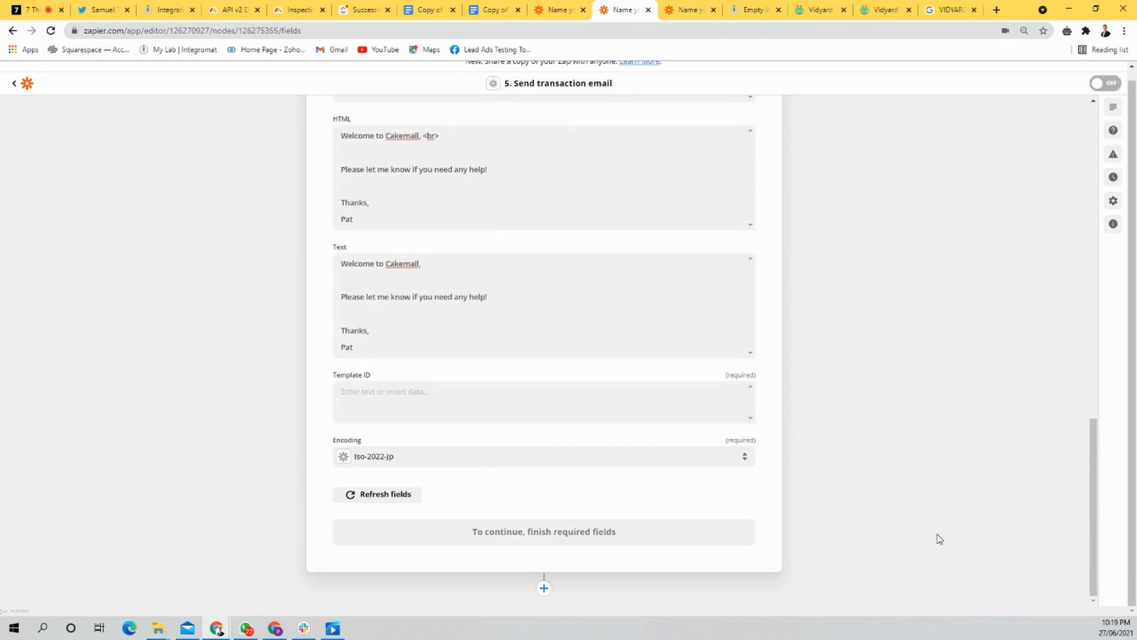
Step: Set the transaction email's Template ID to 12 and enter "this is a test" as its Subject
click(518, 405)
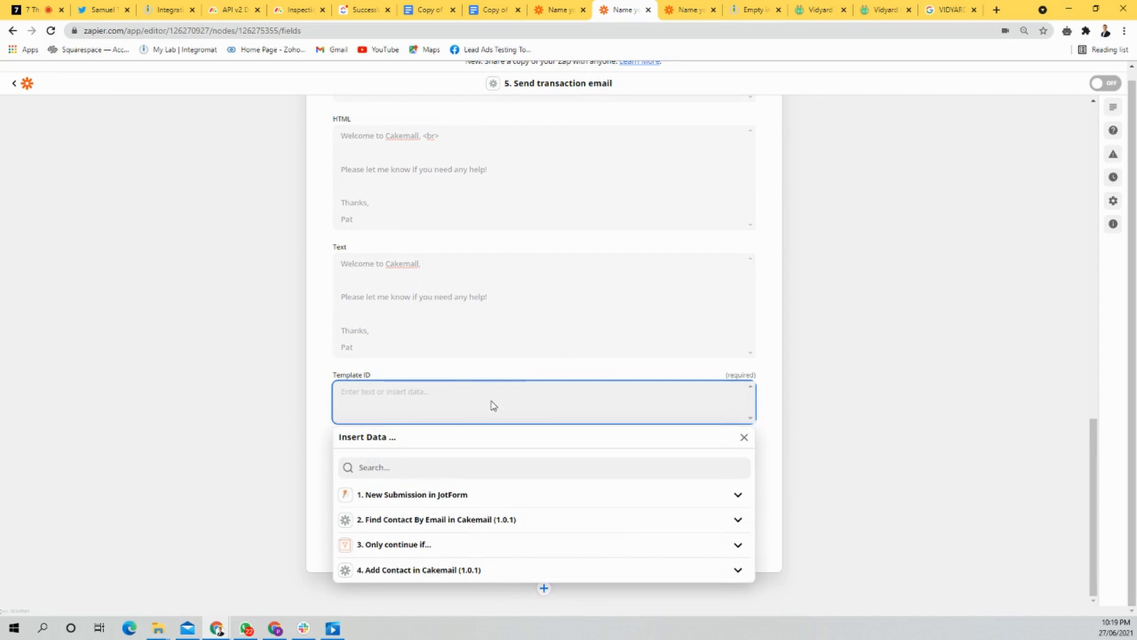
text(4)
key(BackSpace)
text(1)
click(926, 395)
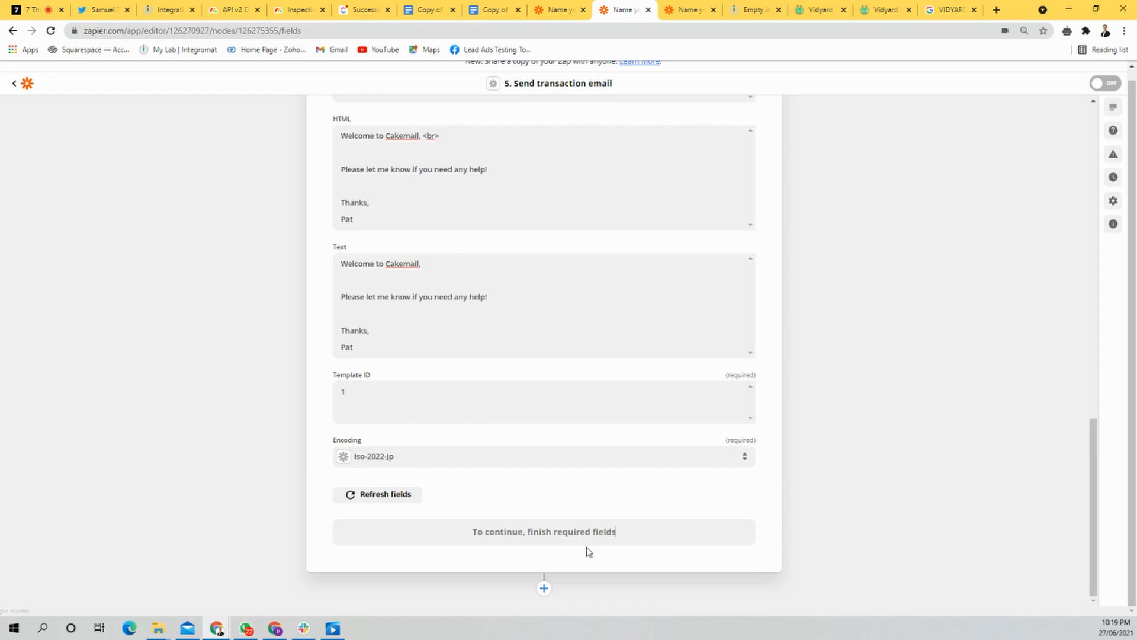
click(409, 395)
text(2)
click(942, 407)
scroll(652, 436, up, 3)
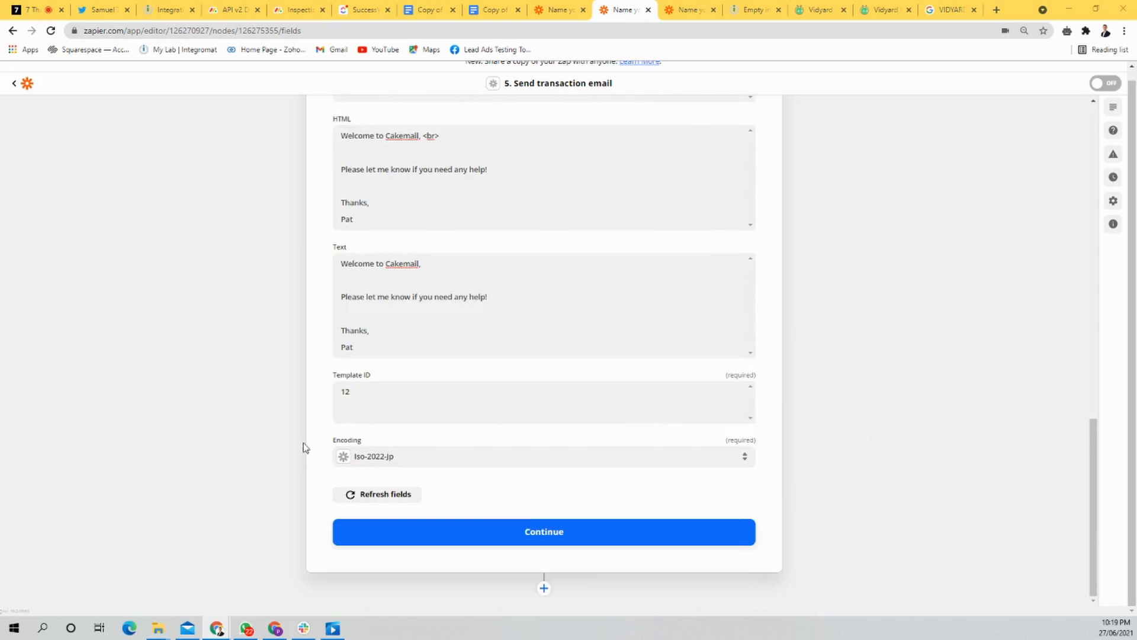
scroll(513, 406, up, 2)
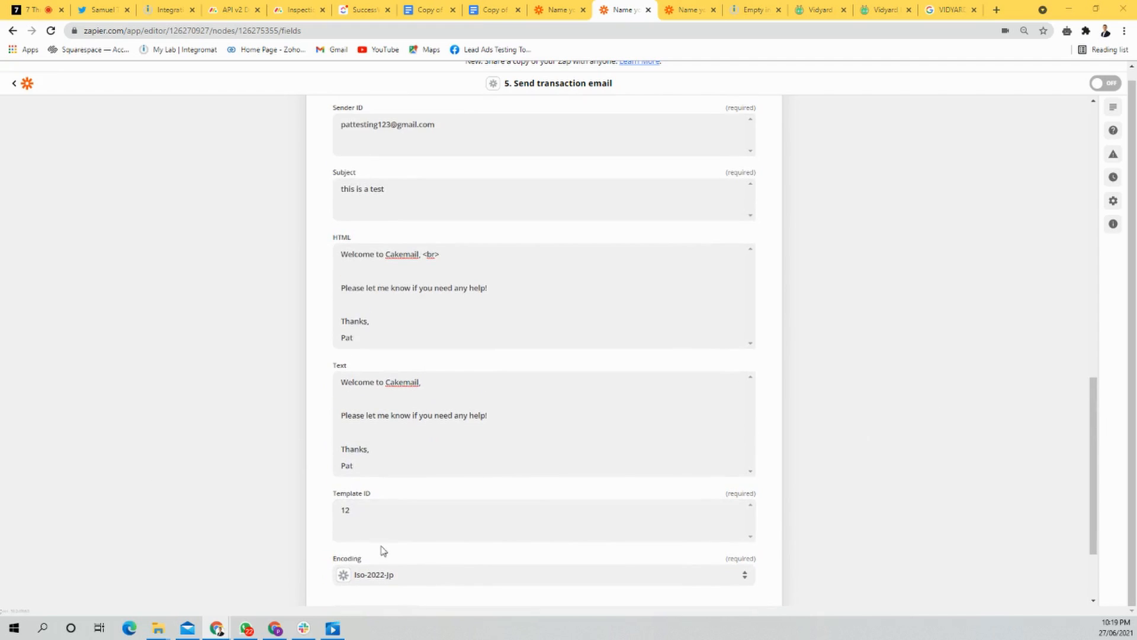
Step: Review the transaction email's setup fields, checking the required ones such as Sender ID, Subject, Template ID and Encoding
drag(379, 513, 321, 514)
scroll(401, 502, up, 3)
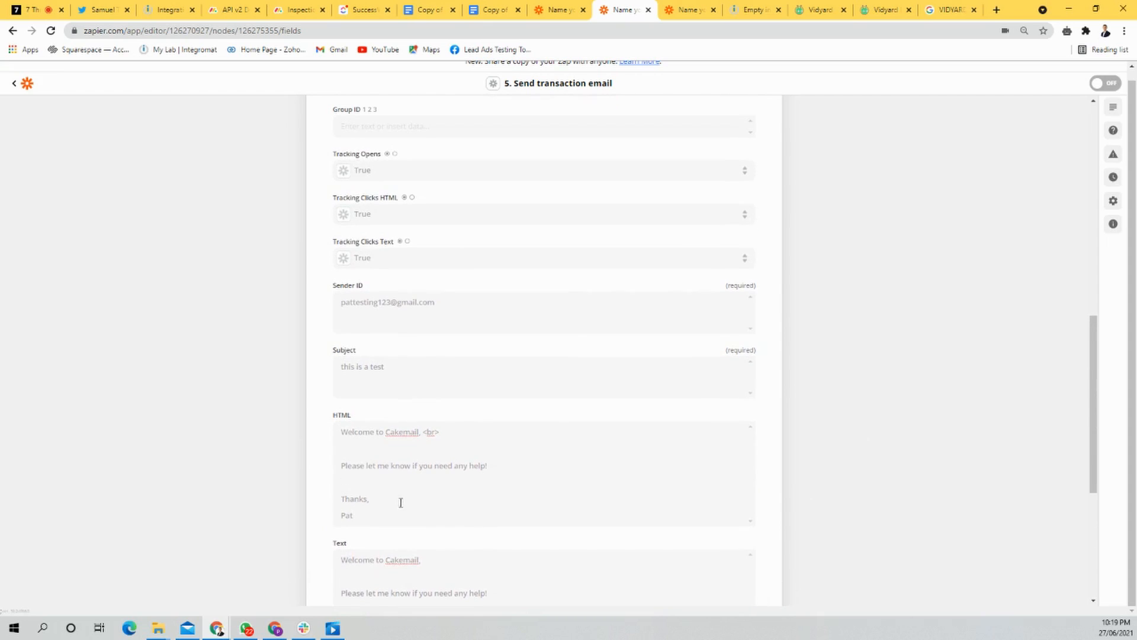
drag(427, 368, 308, 374)
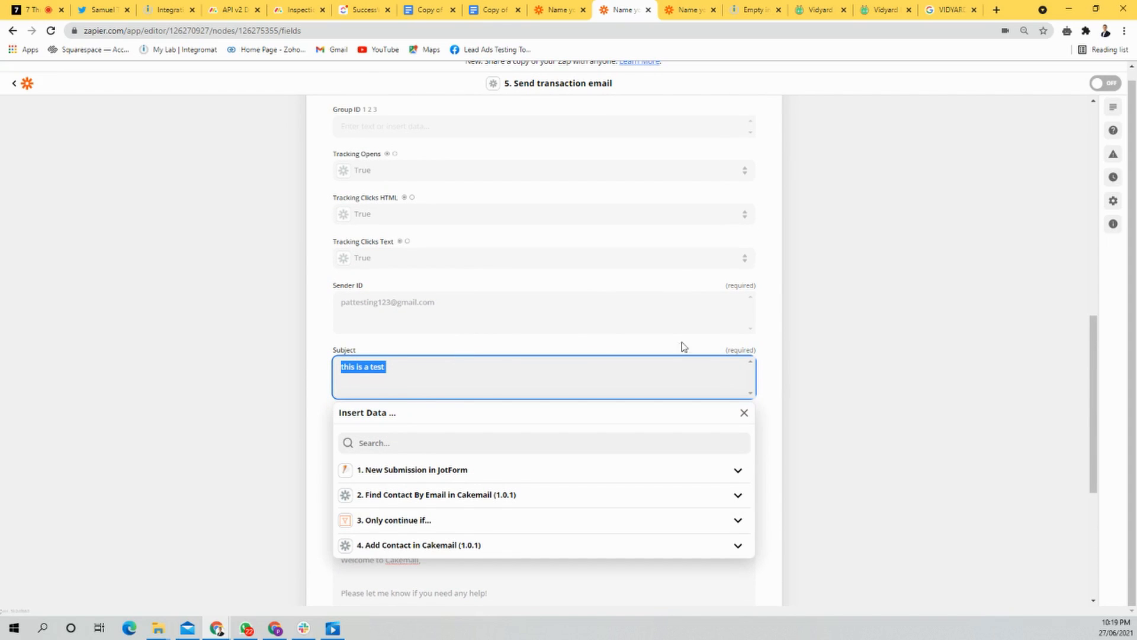
double_click(744, 351)
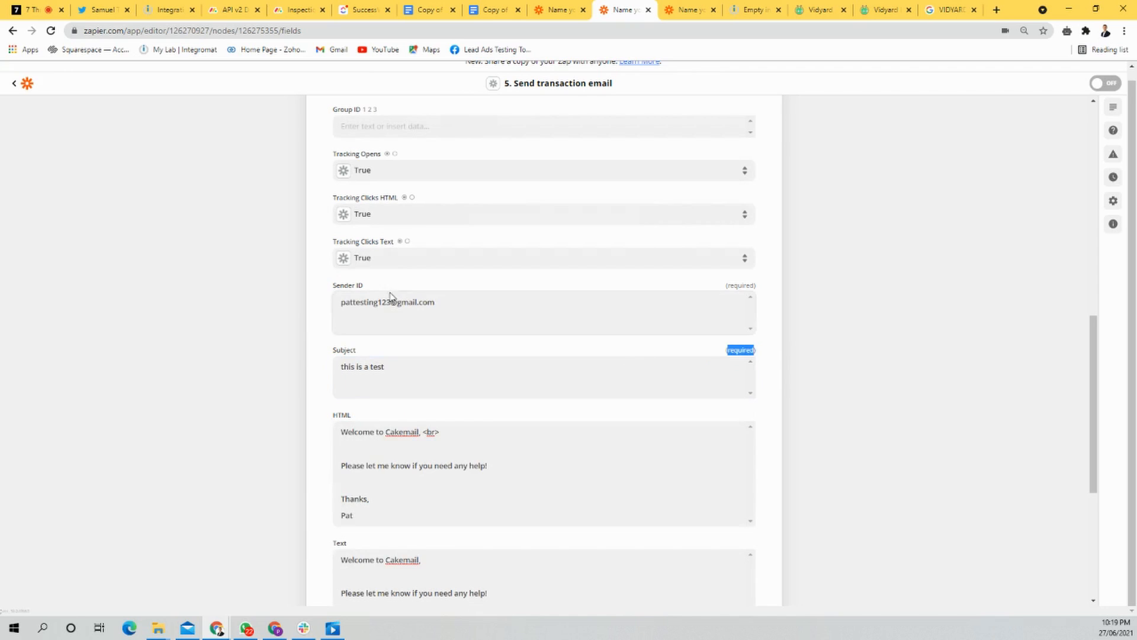
drag(367, 303, 356, 332)
click(293, 333)
scroll(467, 389, down, 3)
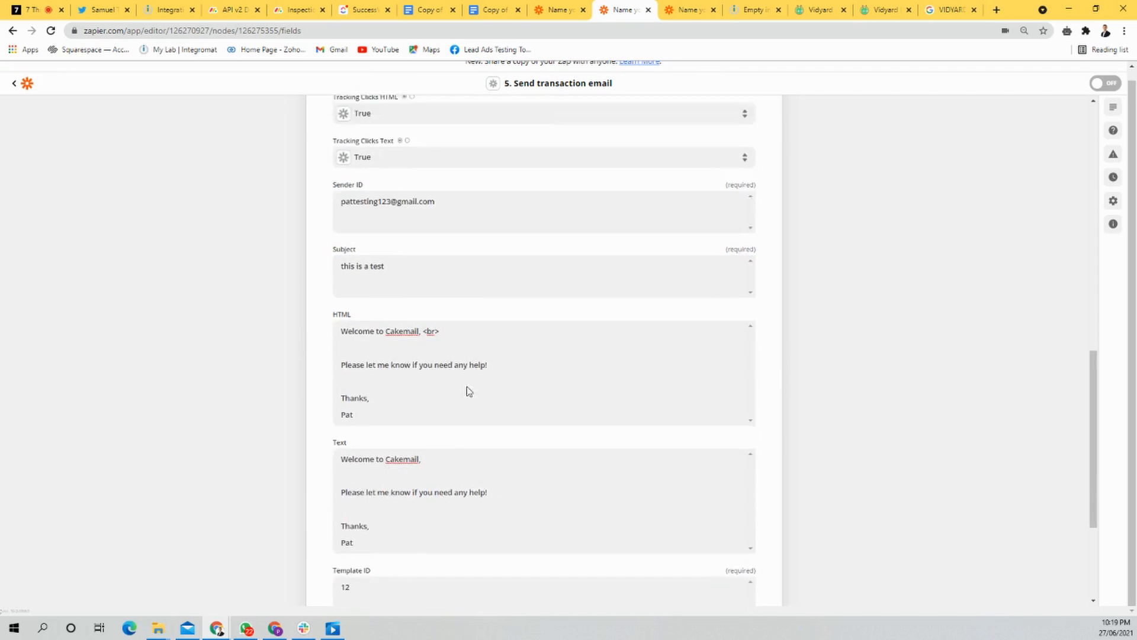
scroll(480, 394, down, 2)
drag(393, 383, 293, 385)
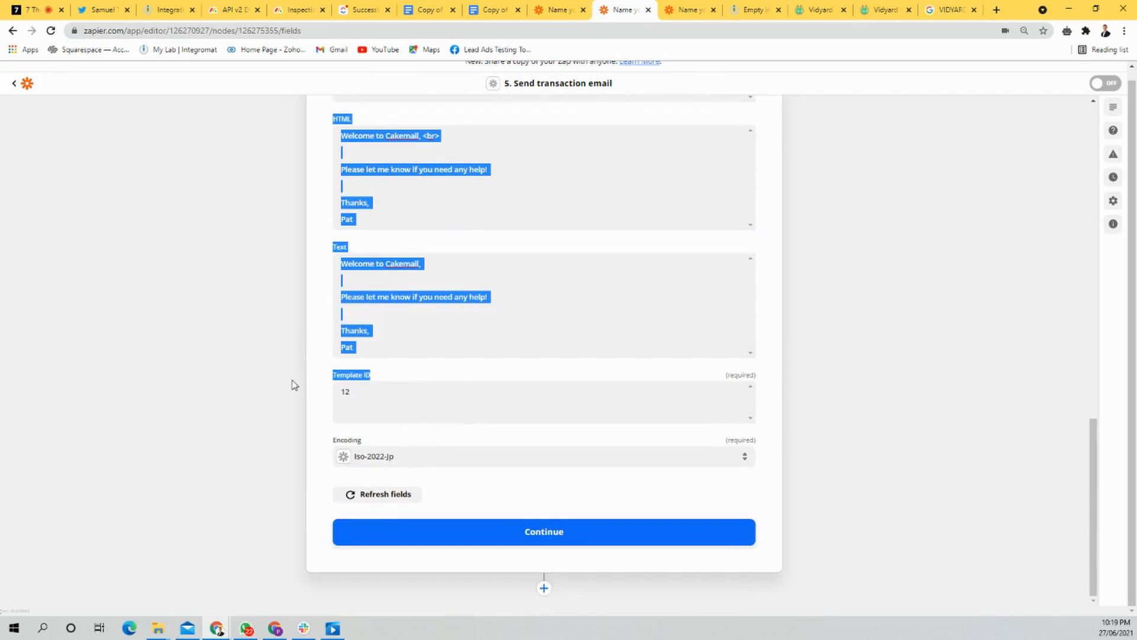
drag(434, 439, 338, 440)
scroll(356, 437, up, 8)
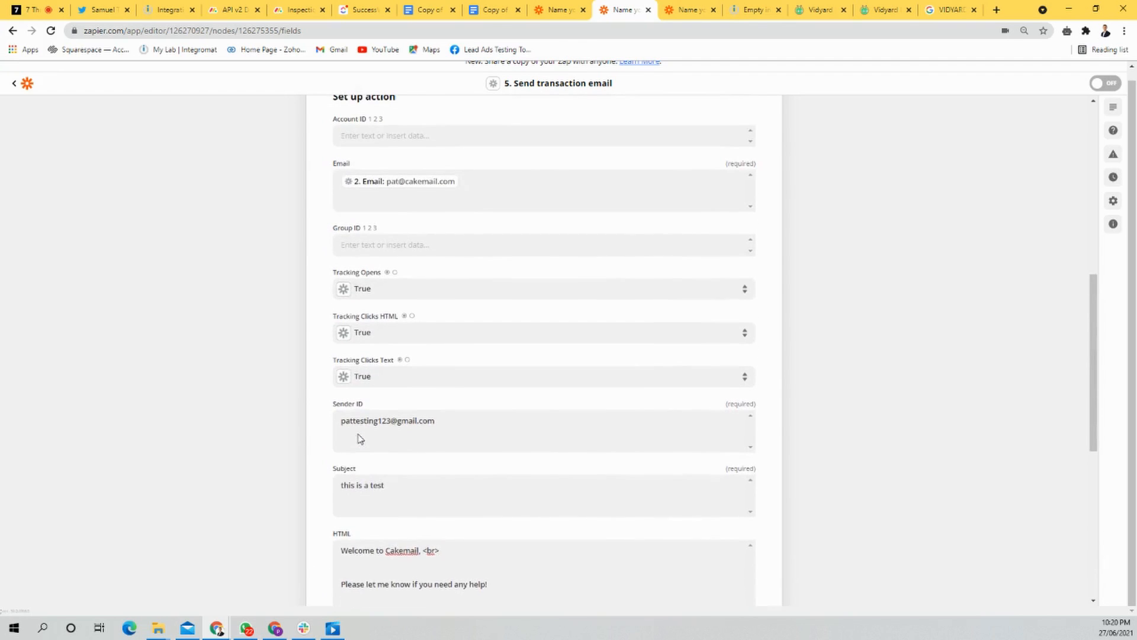
scroll(403, 398, up, 1)
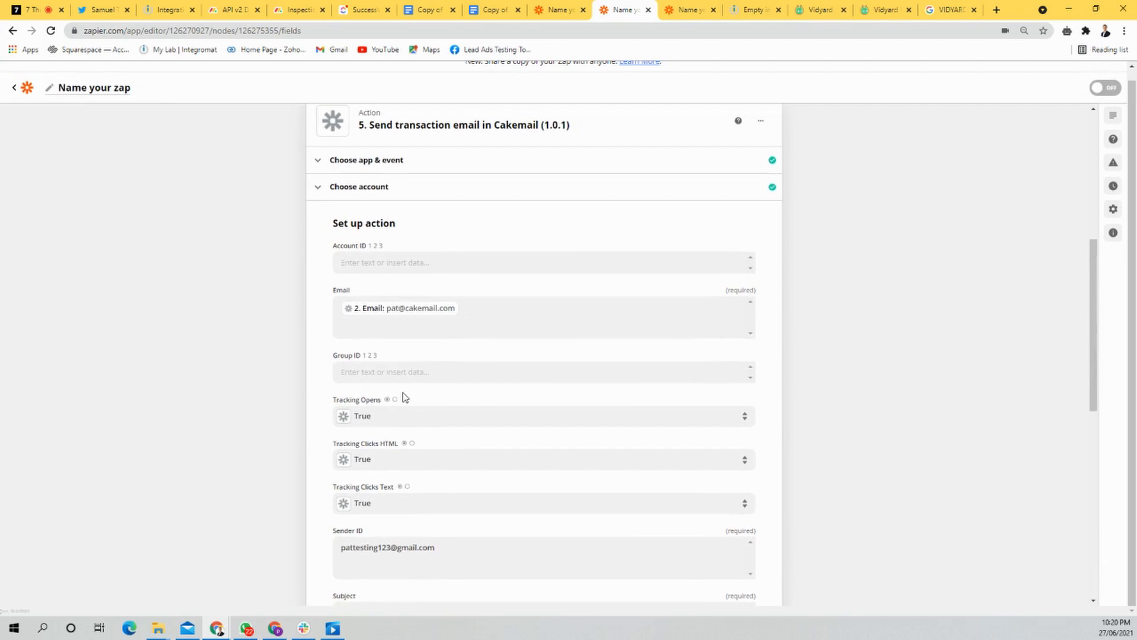
drag(367, 275, 331, 293)
scroll(426, 472, down, 9)
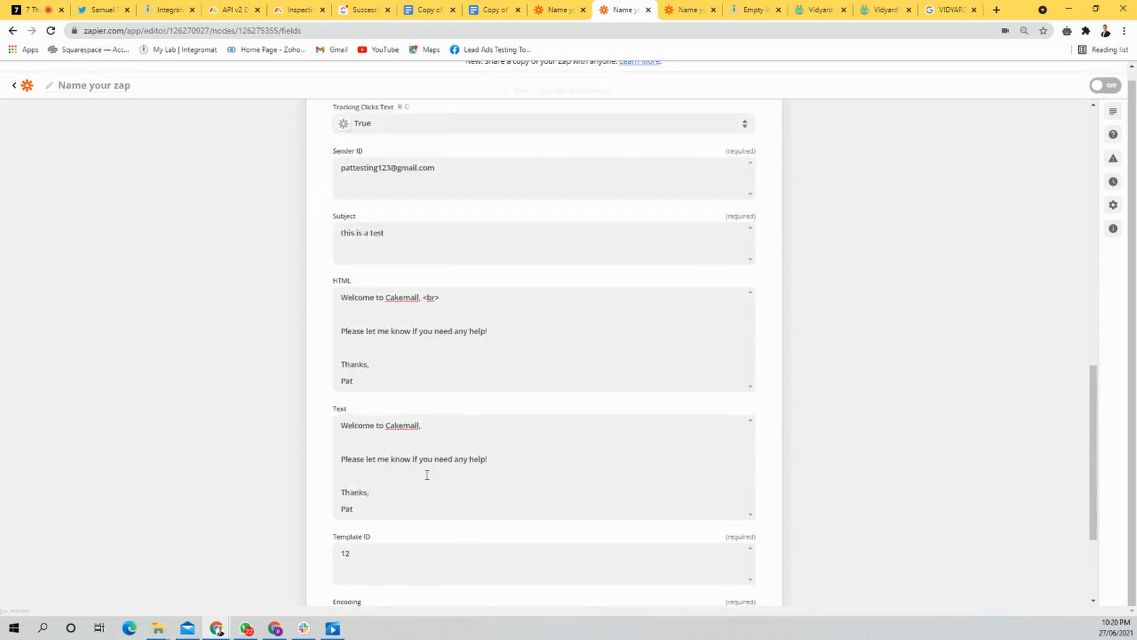
Step: Finish the transaction email's action setup and look over the data prepared for its test
click(539, 532)
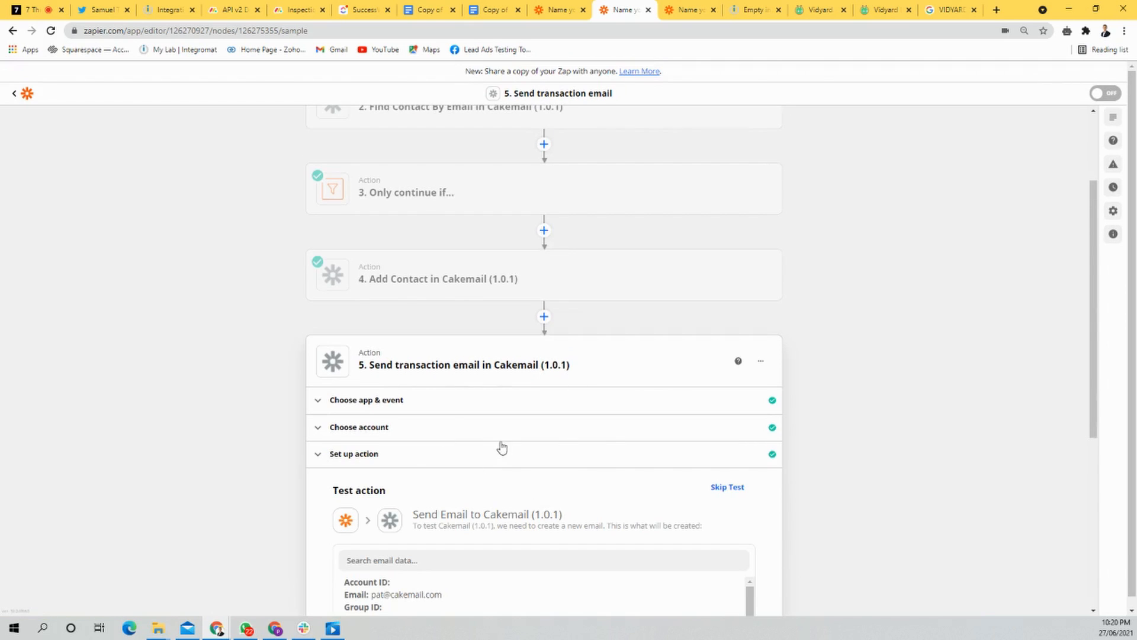
scroll(503, 449, down, 5)
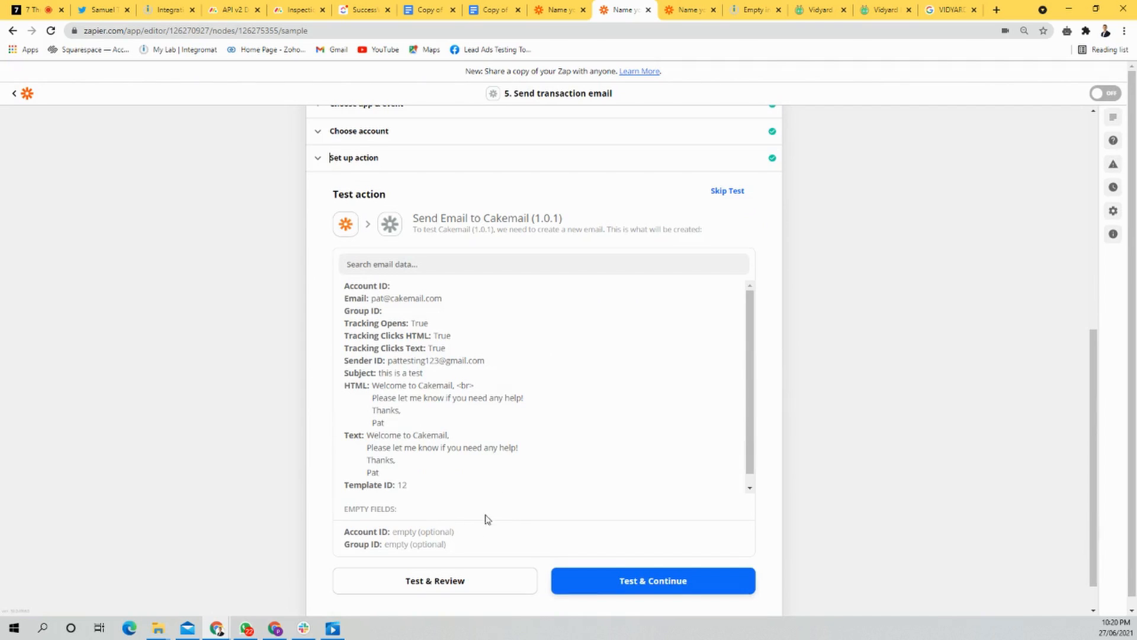
scroll(485, 519, up, 7)
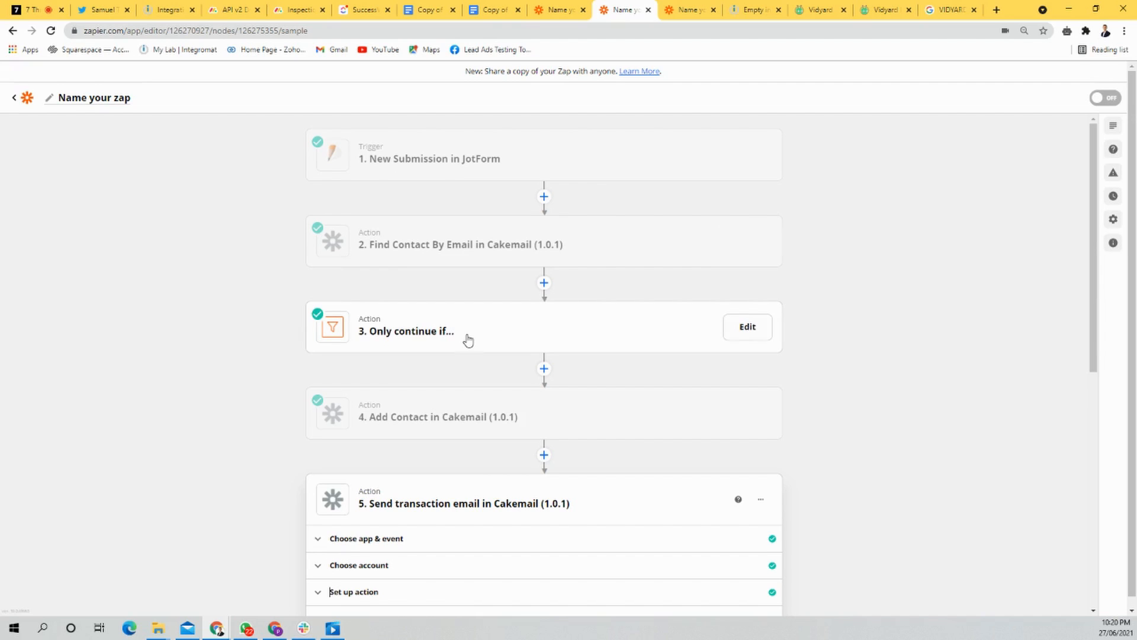
drag(198, 144, 783, 616)
right_click(784, 616)
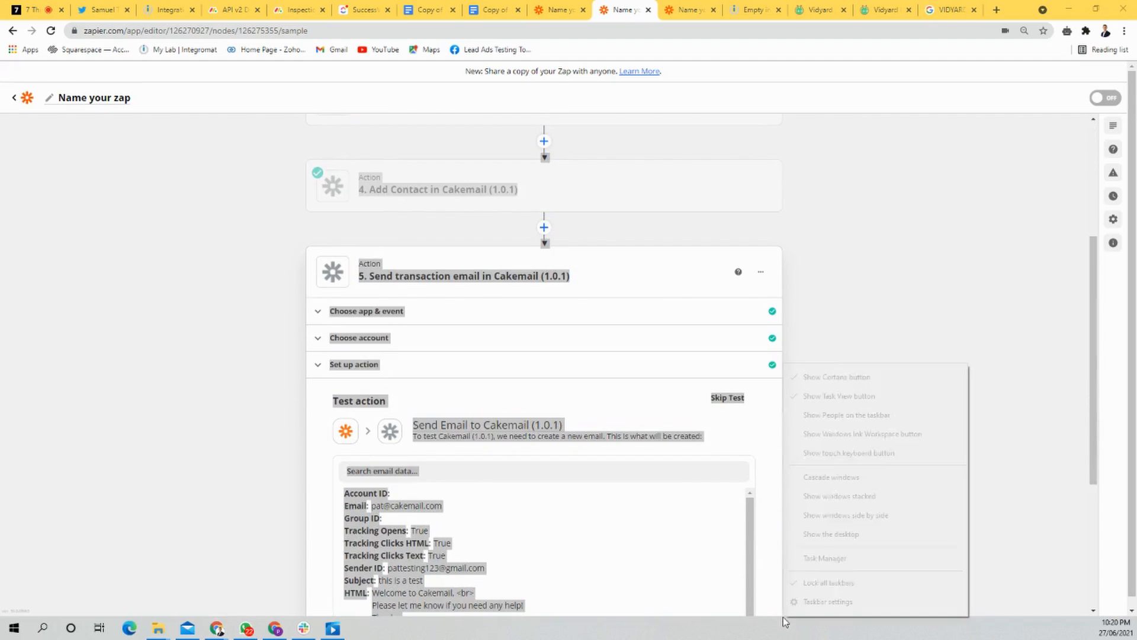
click(917, 281)
click(652, 437)
Step: Reopen the Find Contact By Email step and view the Cakemail action events available, keeping the chosen event
scroll(645, 439, up, 4)
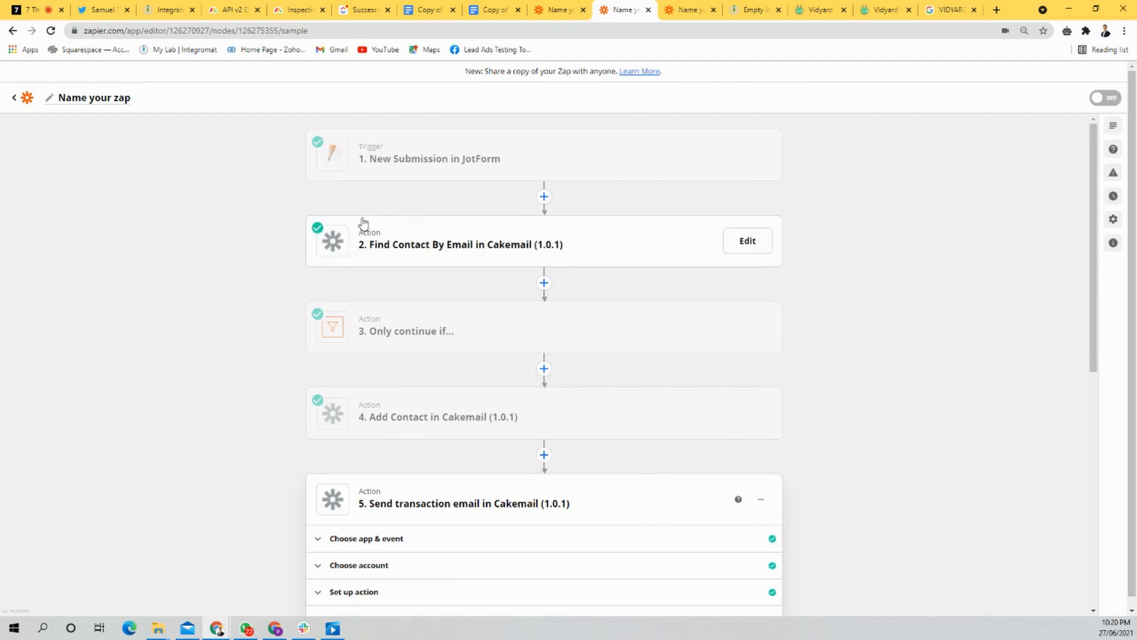
click(390, 233)
click(445, 334)
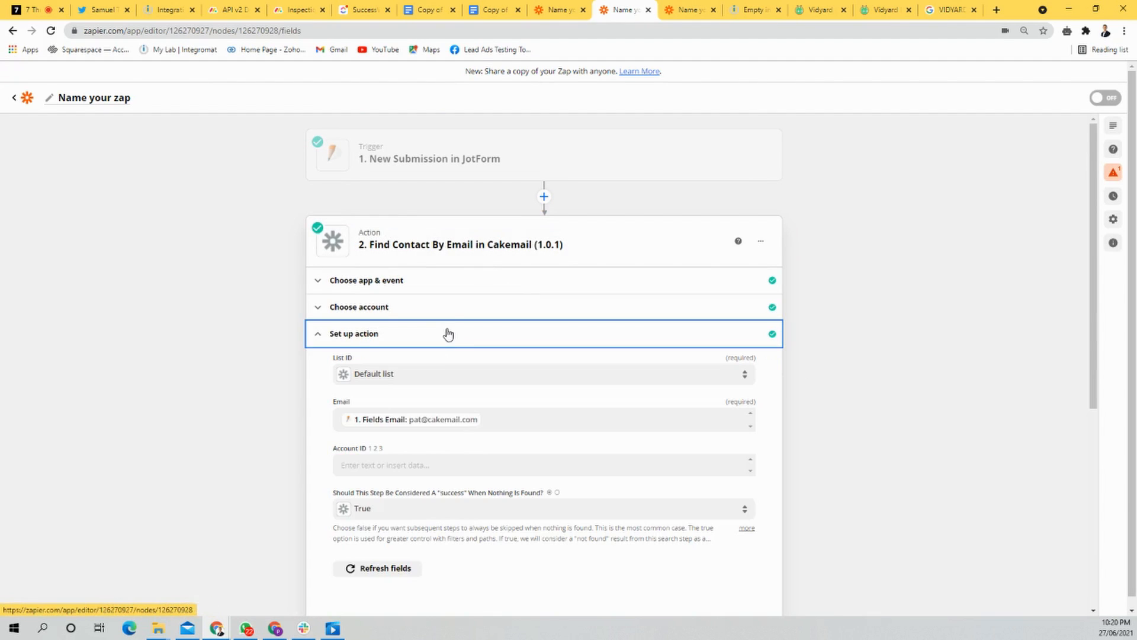
click(436, 280)
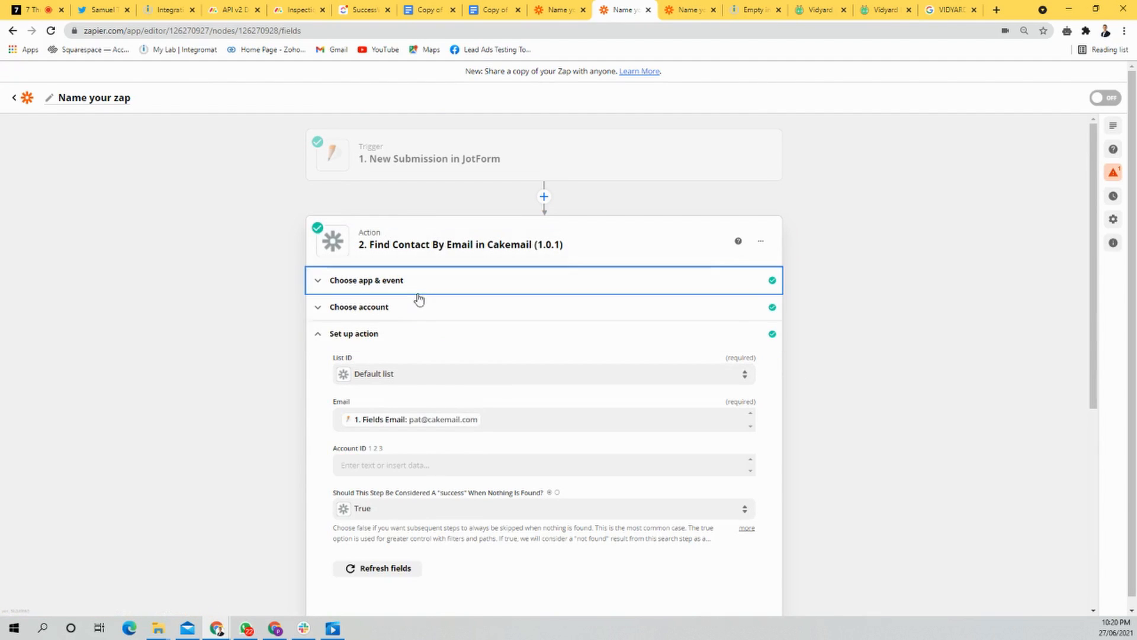
click(433, 369)
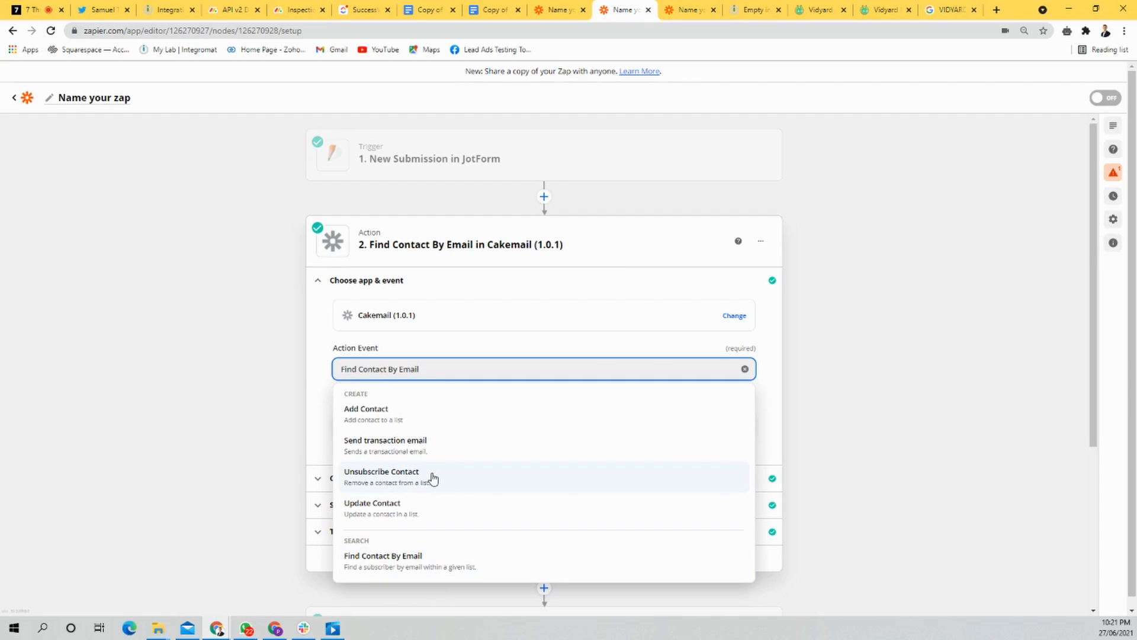
click(934, 404)
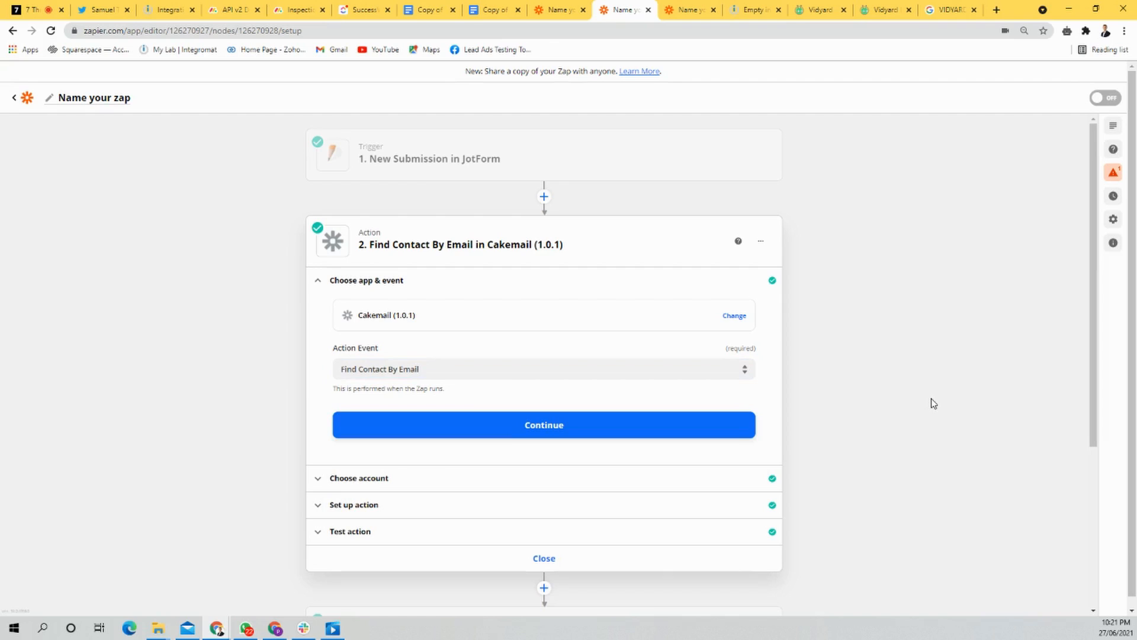